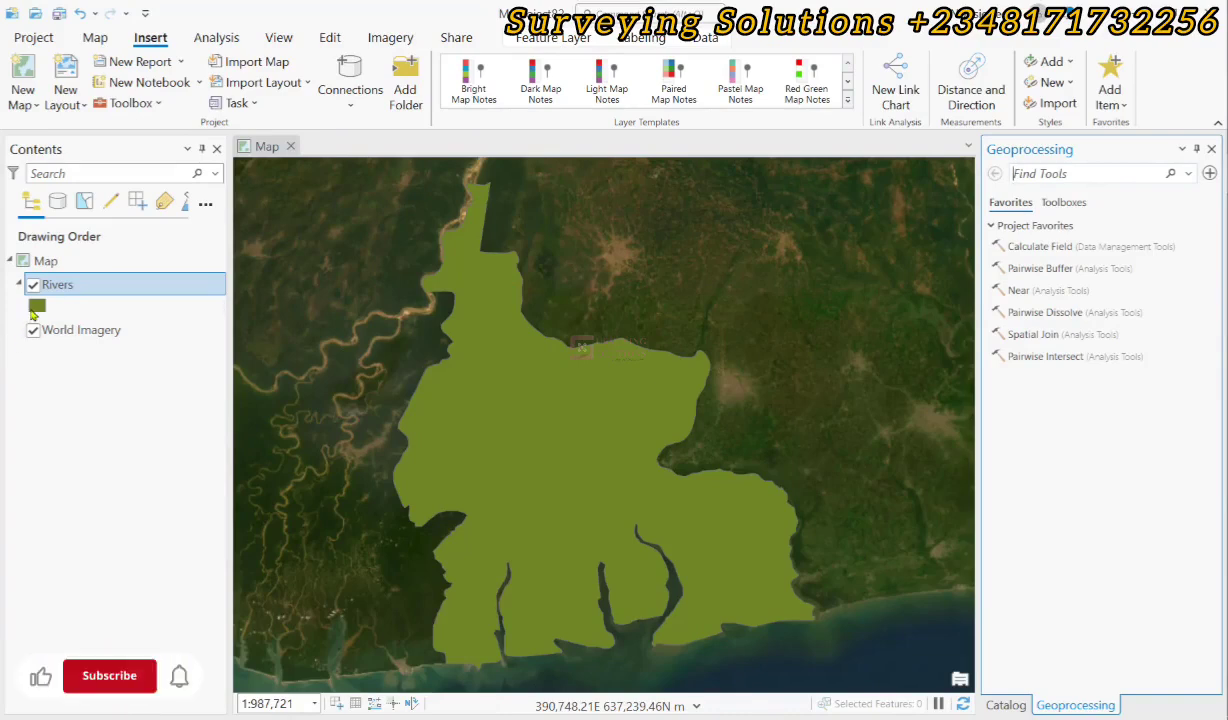
# - Set the Rivers polygon fill to No color
pyautogui.click(34, 309)
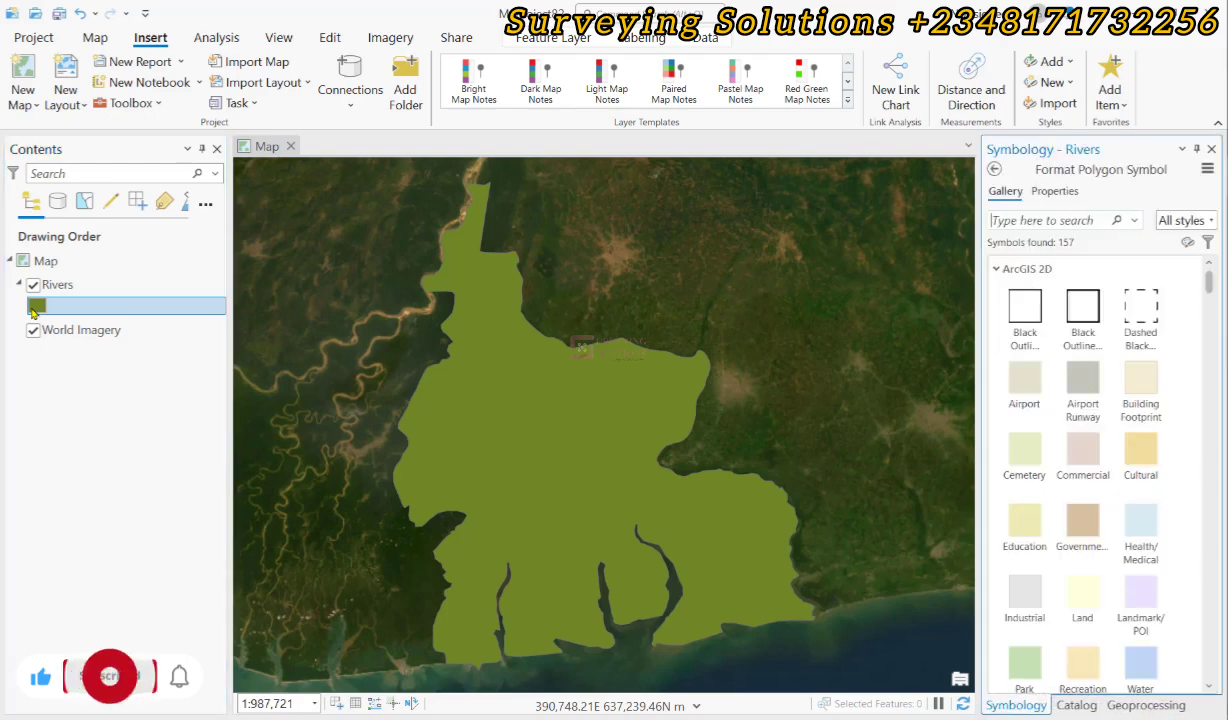
pyautogui.click(1058, 192)
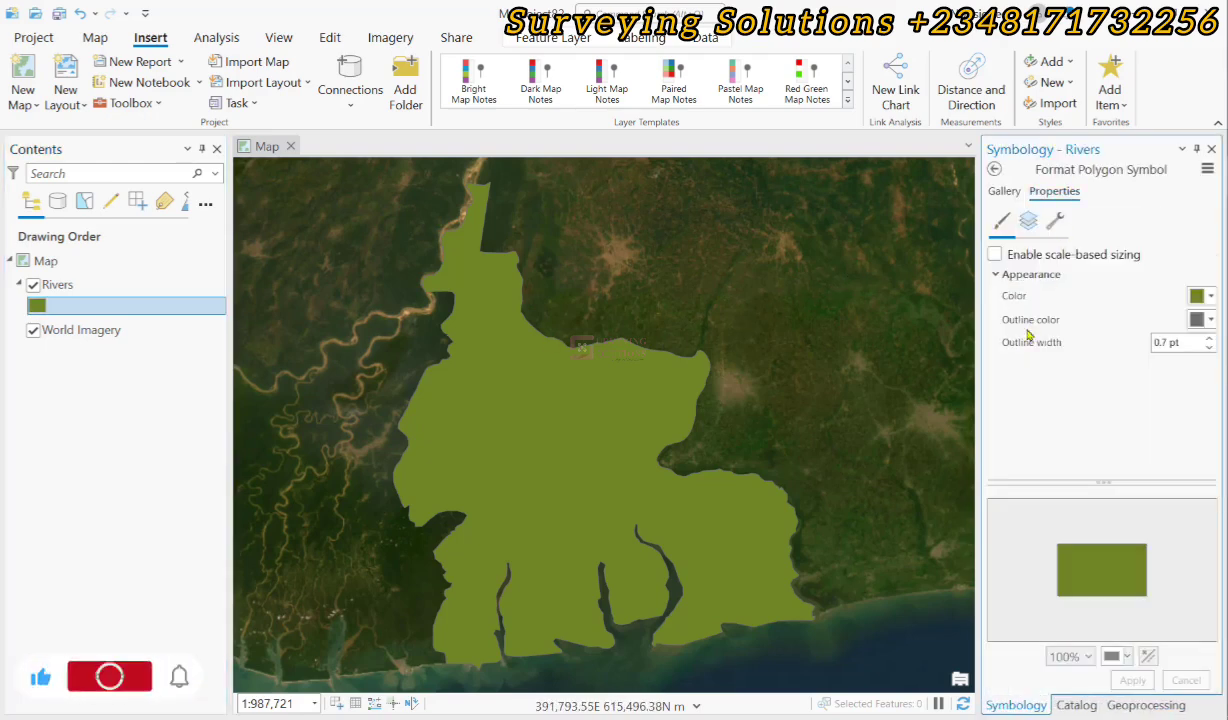
pyautogui.click(1206, 297)
pyautogui.click(1144, 318)
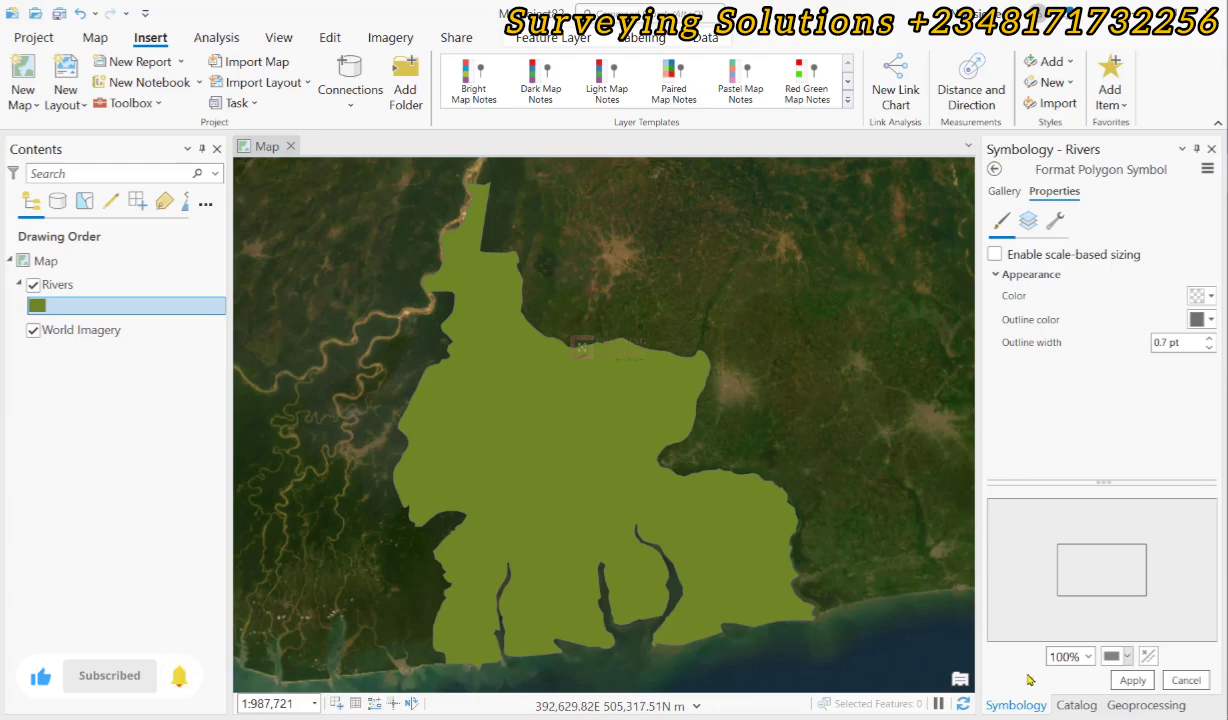
pyautogui.click(1130, 681)
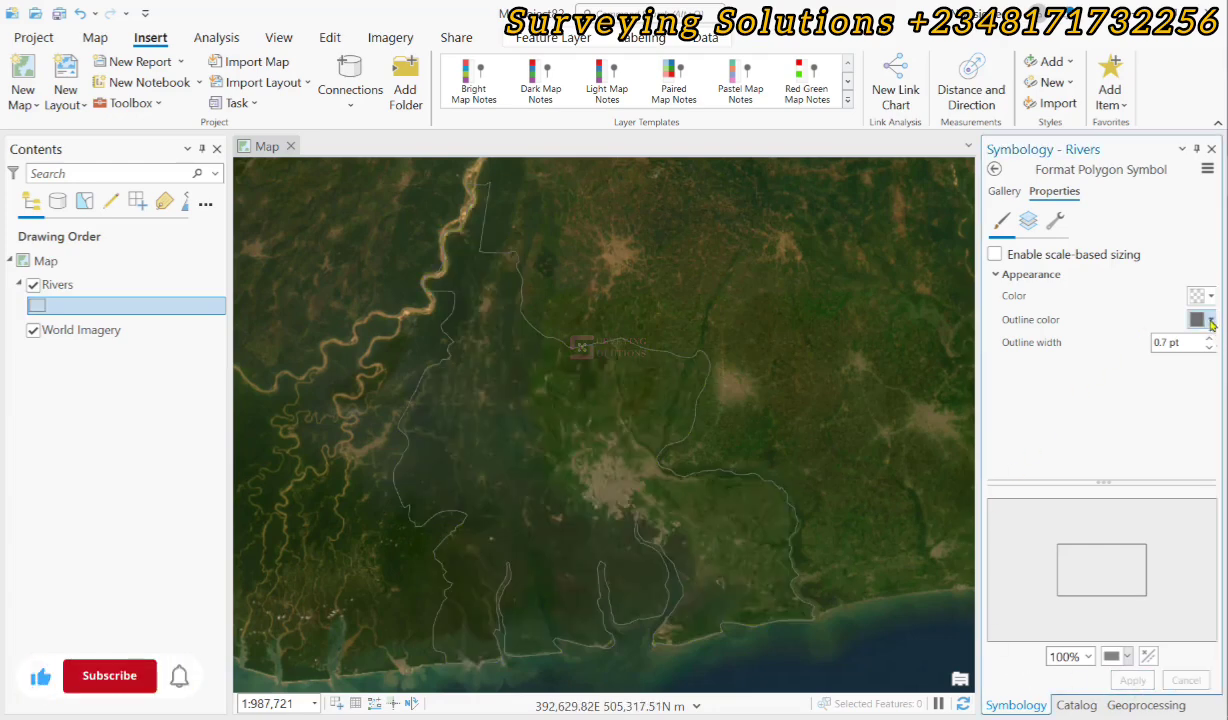
# - Give the Rivers outline a red color and 3 pt width, then show the Catalog pane
pyautogui.click(1208, 320)
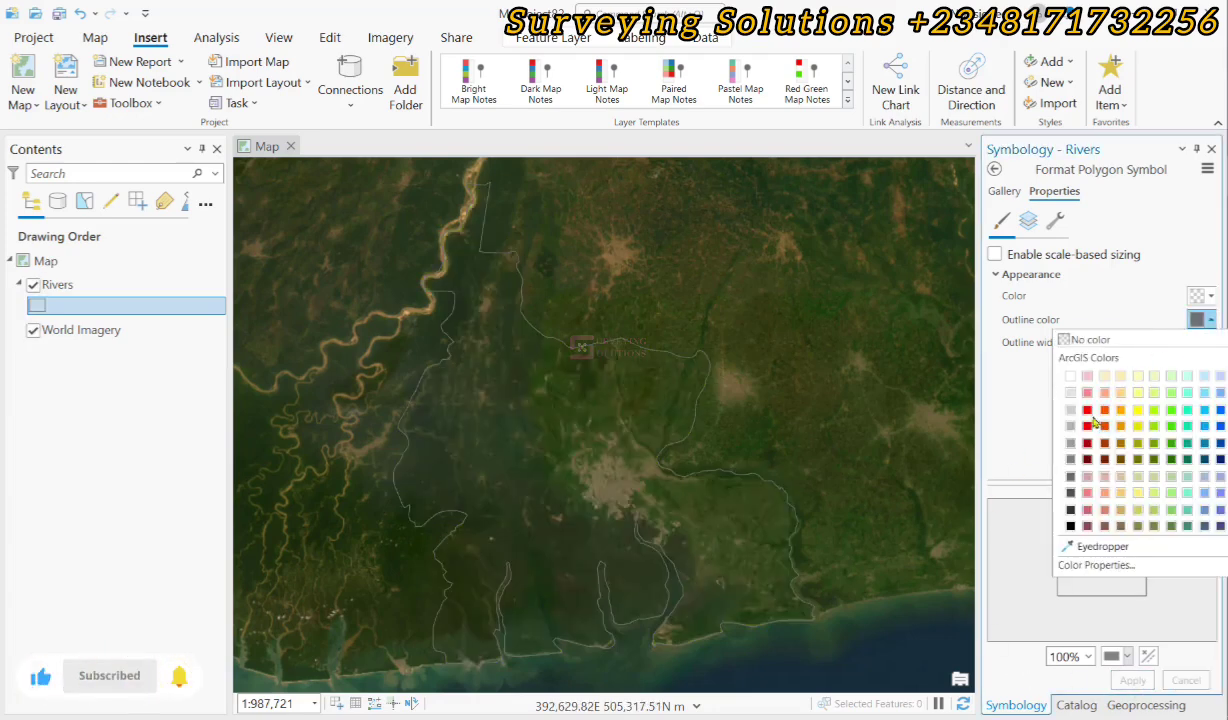
pyautogui.click(1087, 410)
pyautogui.moveTo(1182, 344); pyautogui.dragTo(1068, 331)
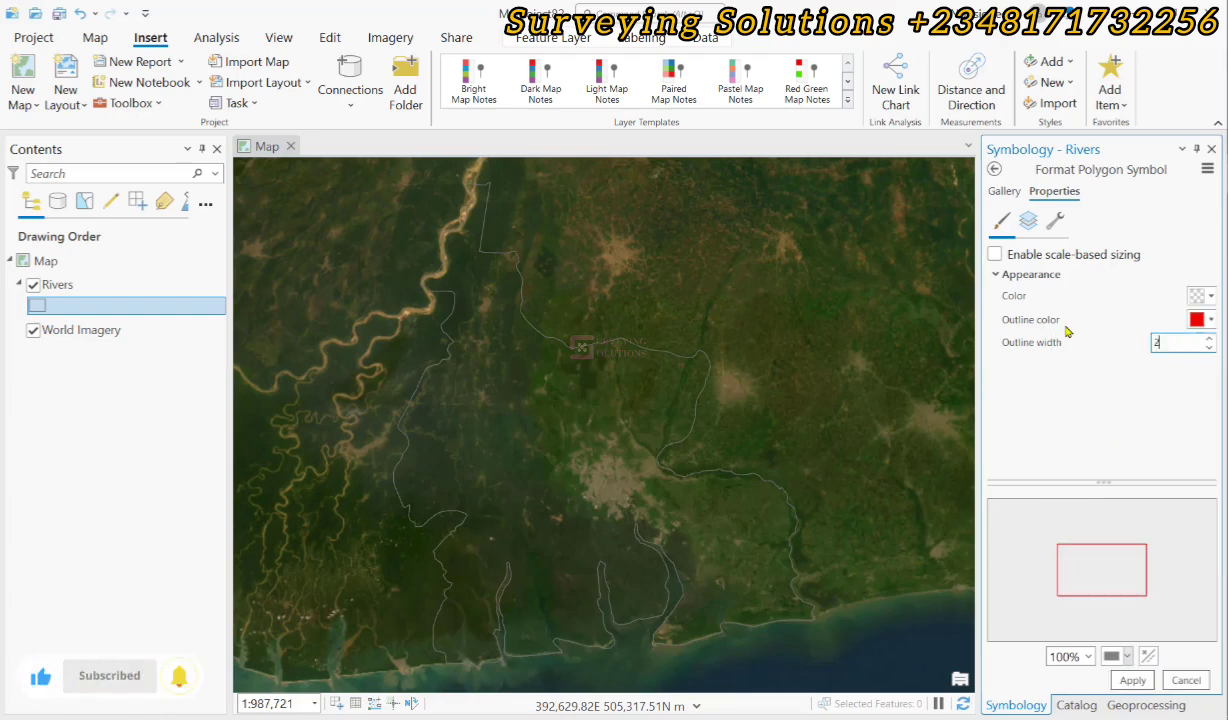
pyautogui.press('BackSpace')
pyautogui.write('3')
pyautogui.click(1138, 681)
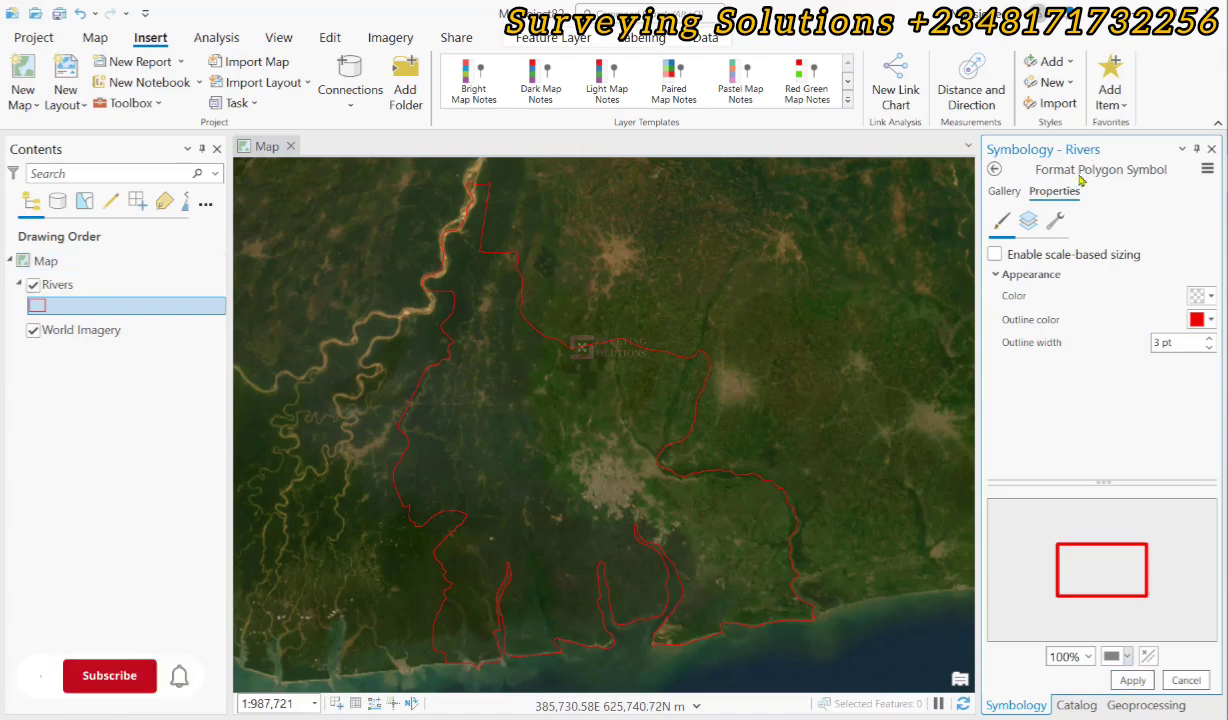
pyautogui.click(1077, 705)
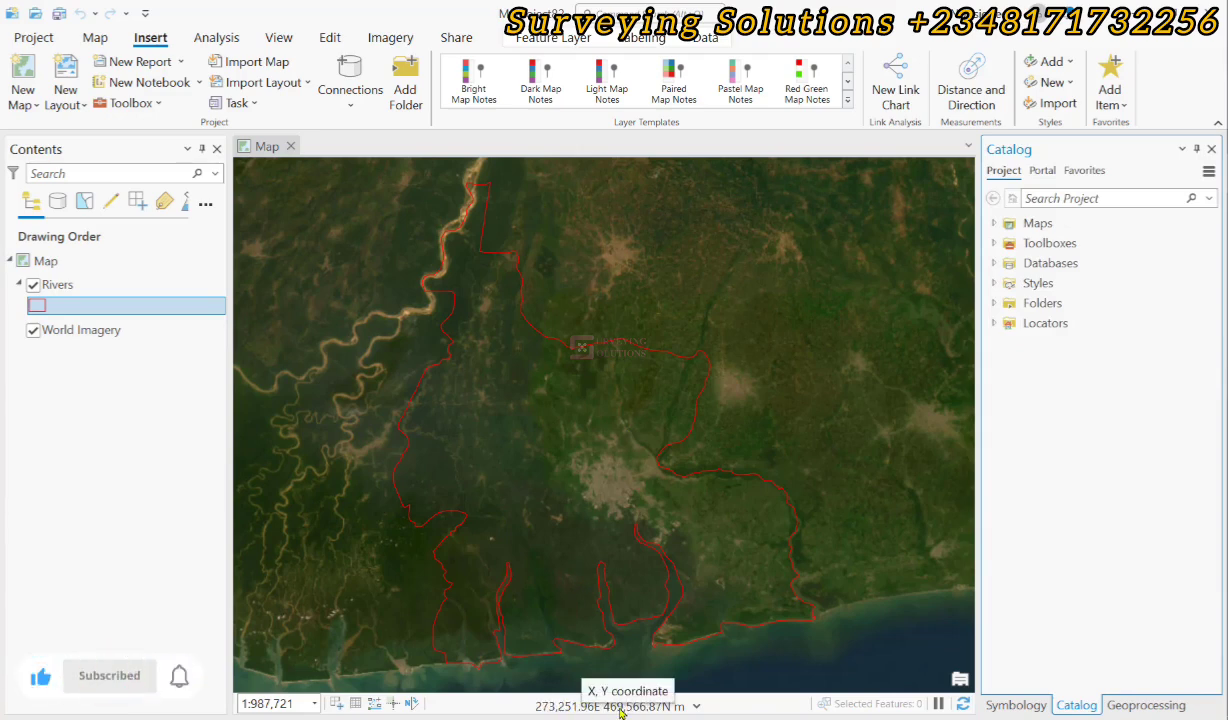
# - Hide the World Imagery basemap and select the Rivers polygon with the Edit Select tool
pyautogui.click(33, 330)
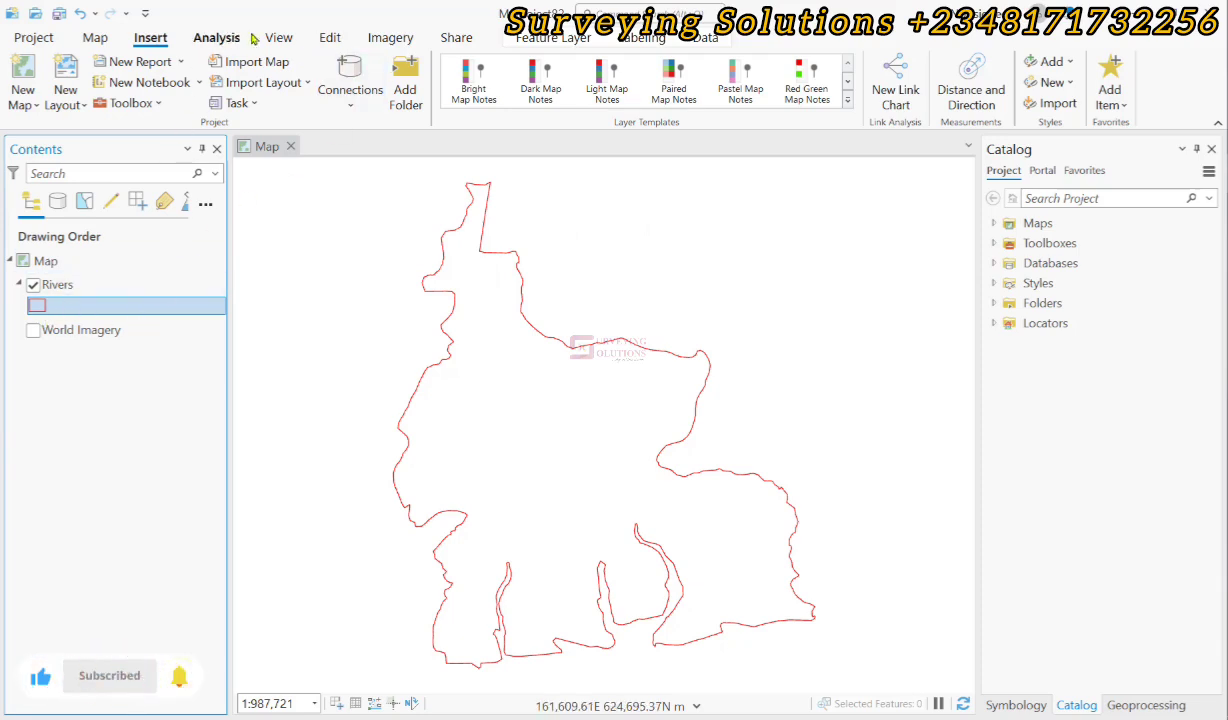
pyautogui.click(330, 38)
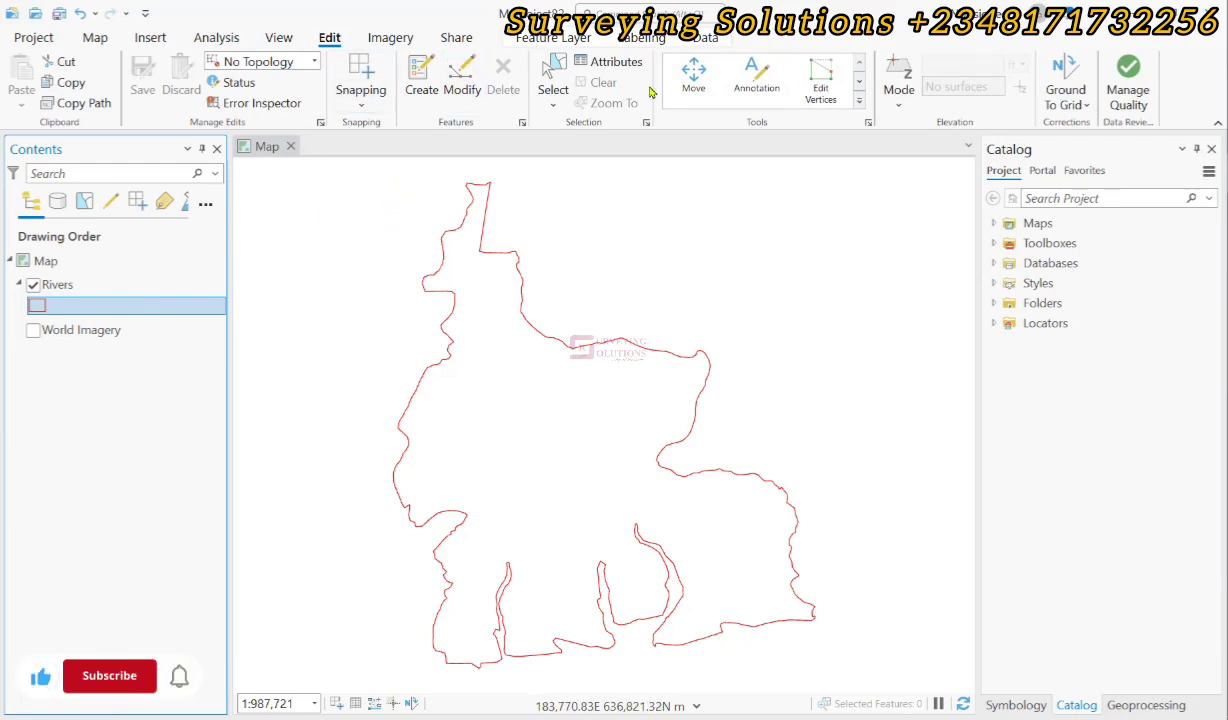
pyautogui.click(551, 73)
pyautogui.click(519, 263)
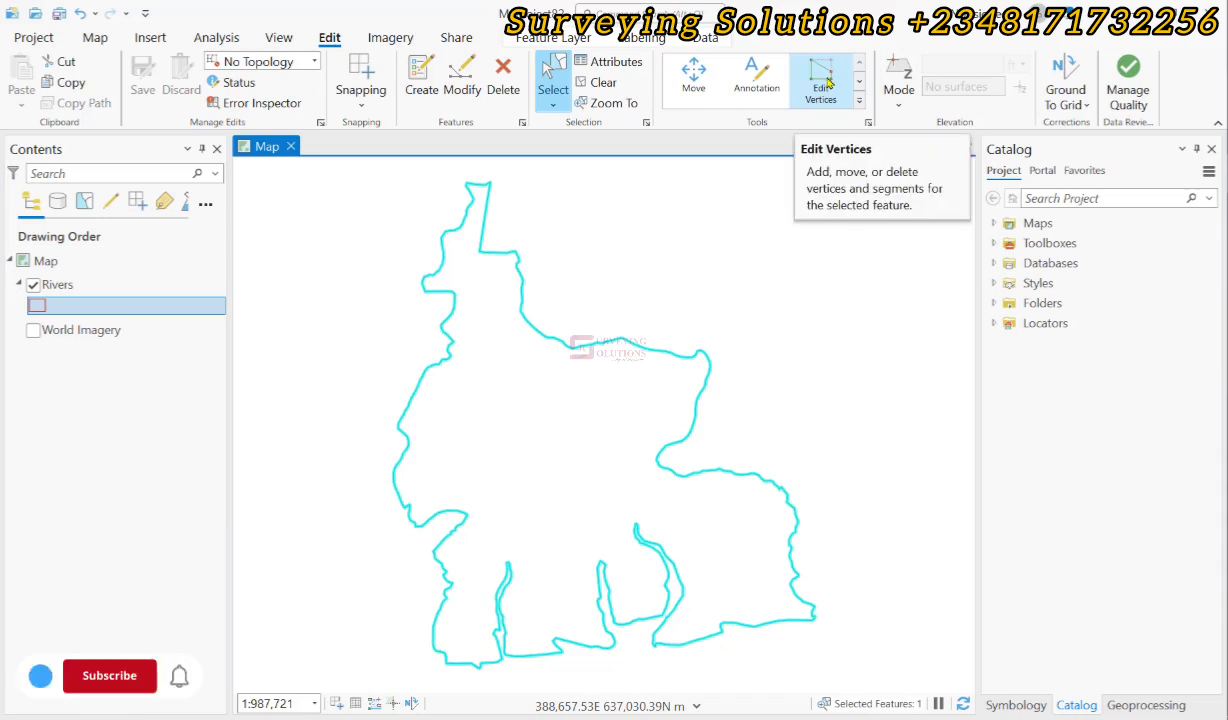
# - Open the Rivers polygon in Edit Vertices and scroll its vertex table to vertex 768
pyautogui.click(828, 83)
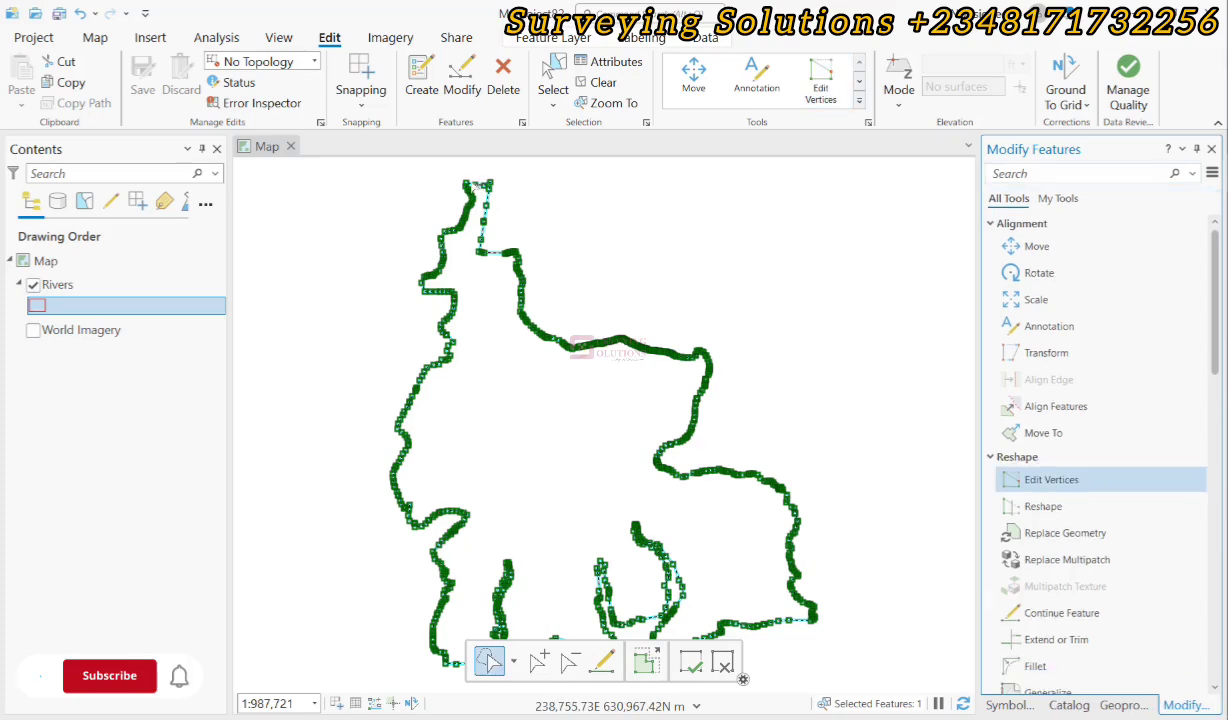
pyautogui.scroll(5, 493, 198)
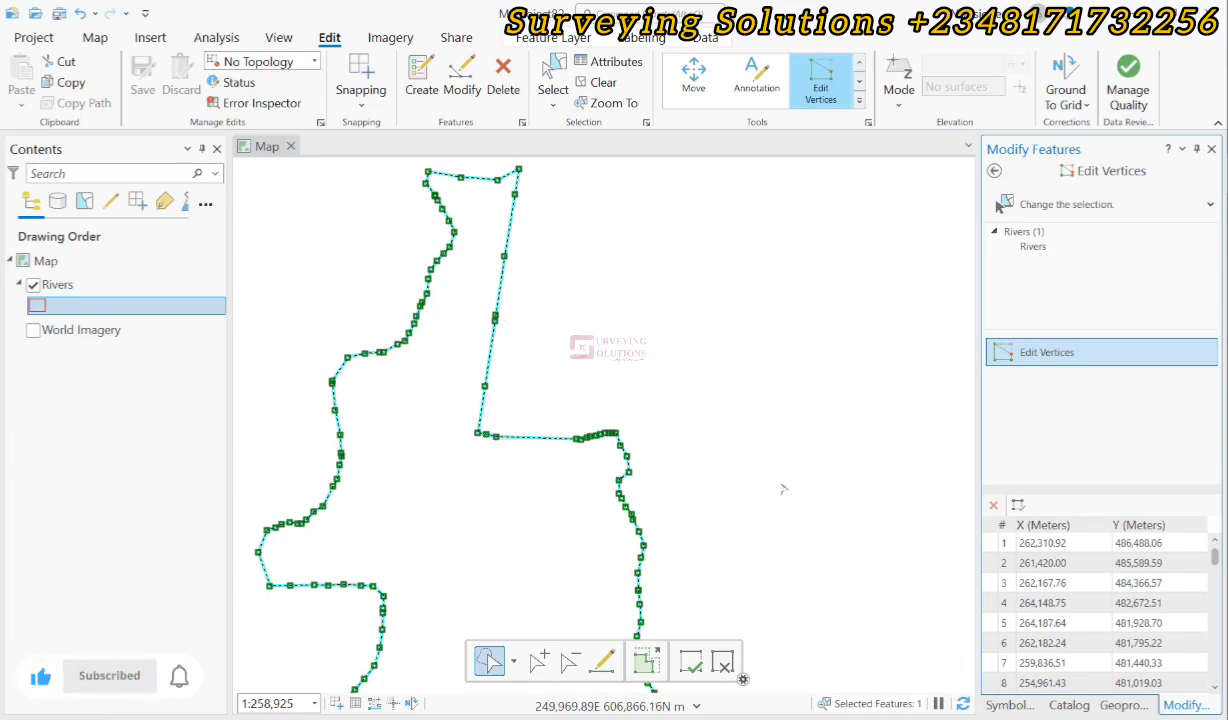
pyautogui.scroll(-10, 1092, 580)
pyautogui.scroll(10, 1092, 580)
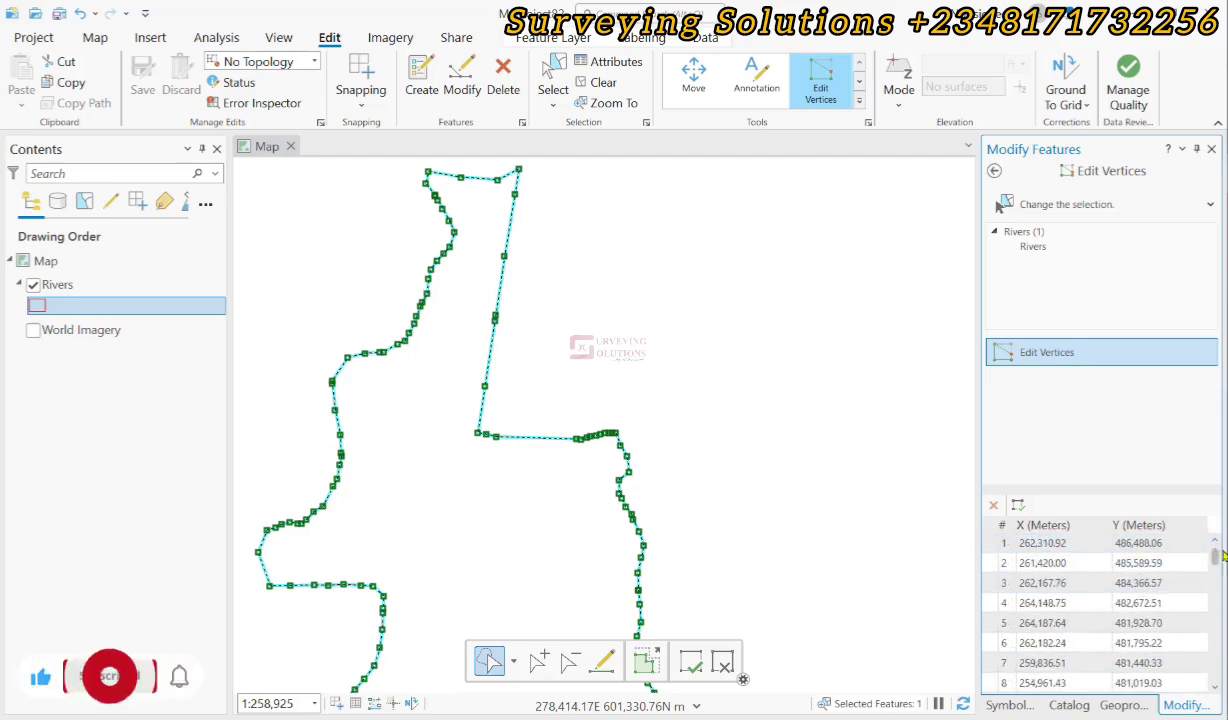
pyautogui.scroll(-6, 1217, 573)
pyautogui.moveTo(1217, 573); pyautogui.dragTo(1207, 705)
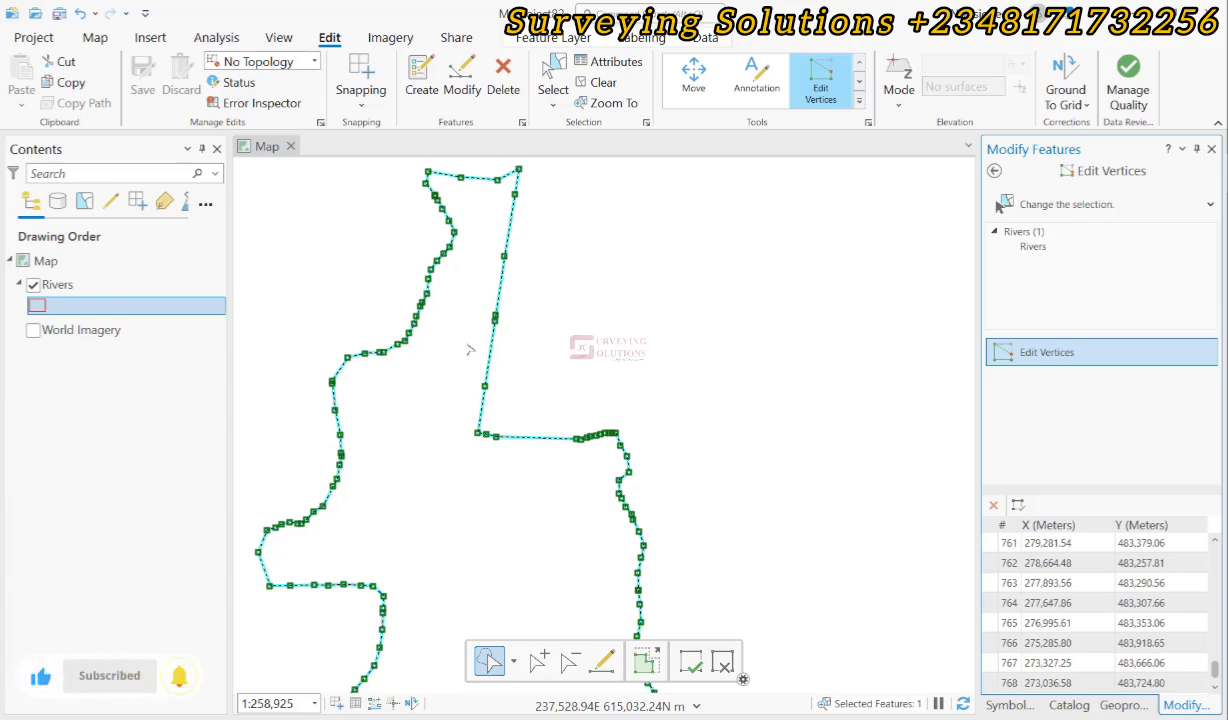
pyautogui.scroll(-3, 470, 350)
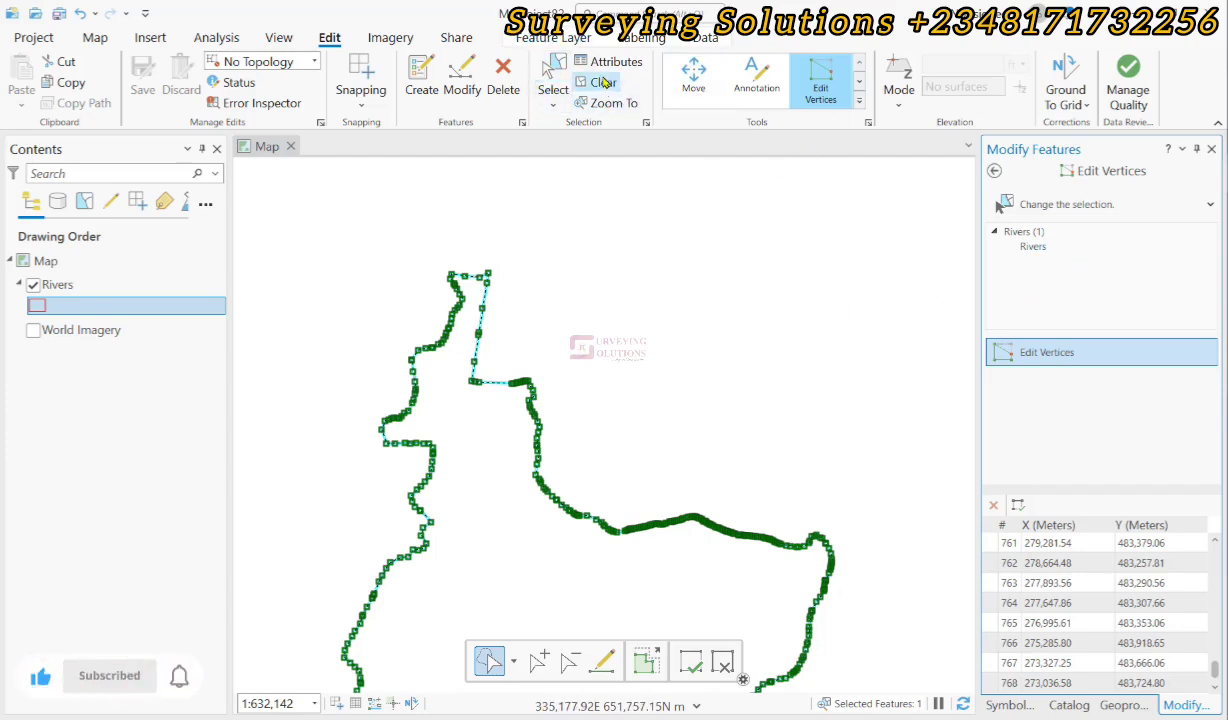
# - Clear the Rivers selection and close the Modify Features pane
pyautogui.click(603, 82)
pyautogui.click(757, 260)
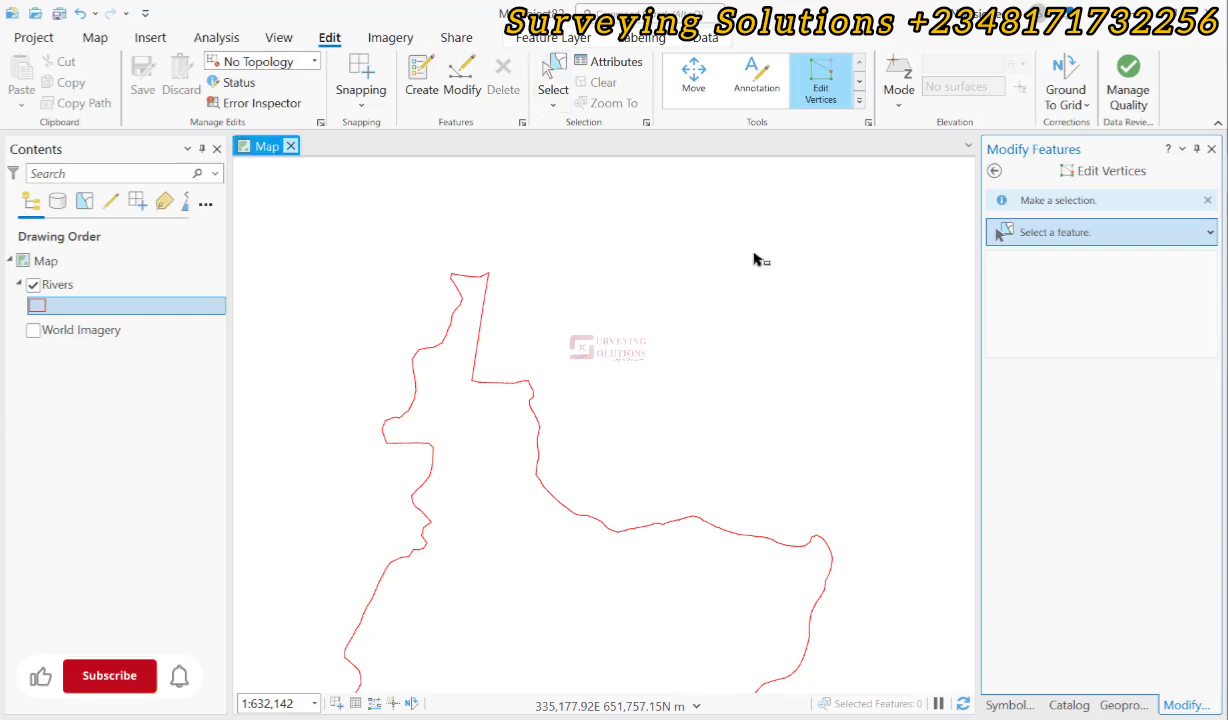
pyautogui.click(1212, 149)
pyautogui.click(1057, 199)
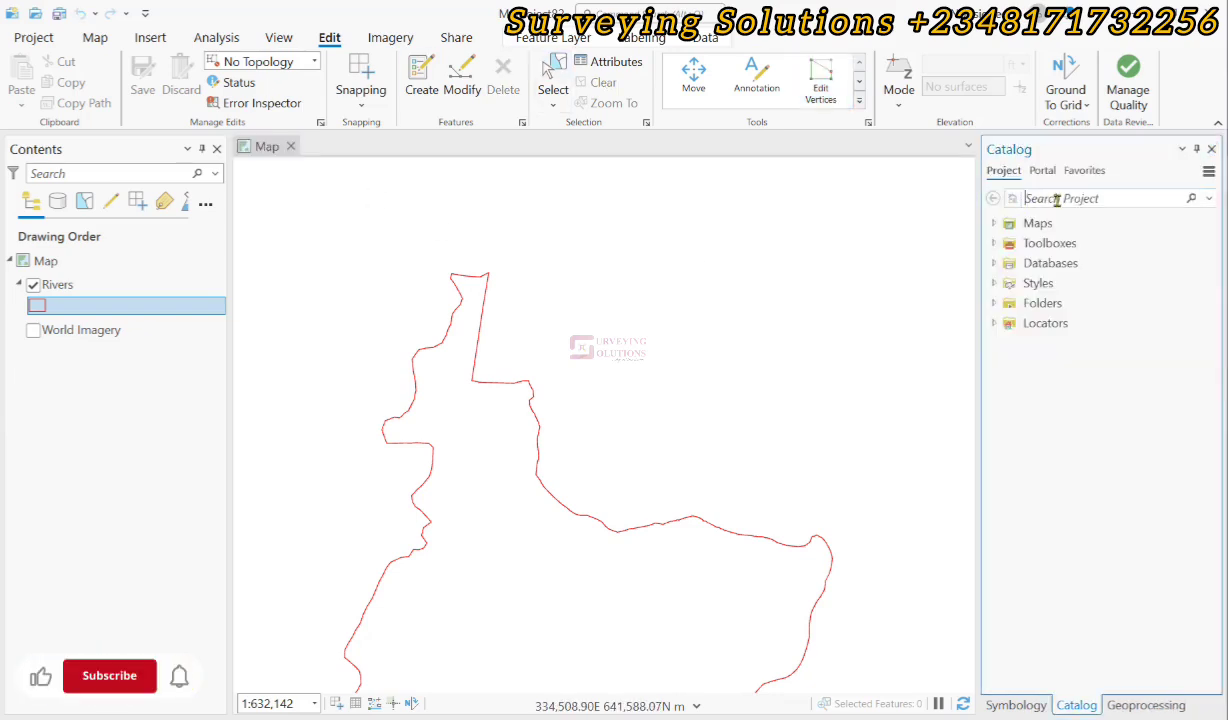
# - Search the Geoprocessing pane for 'simplify' and open the Simplify Polygon tool
pyautogui.click(1139, 707)
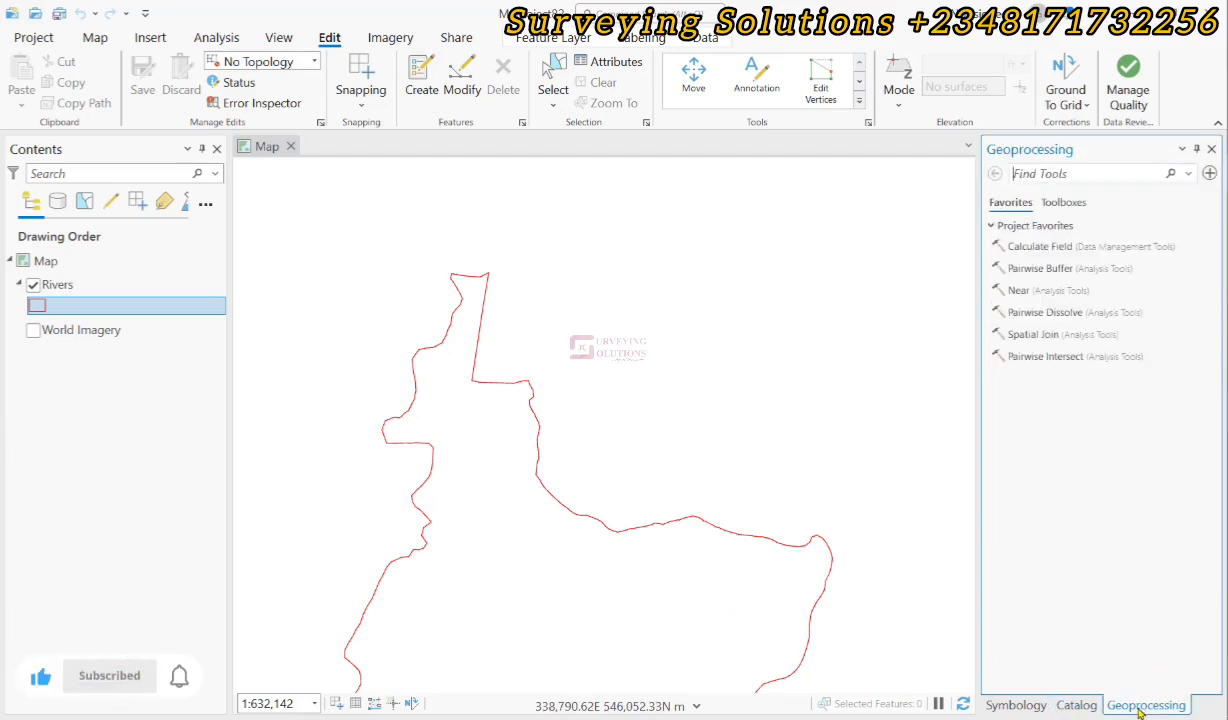
pyautogui.click(1029, 174)
pyautogui.write('simplify')
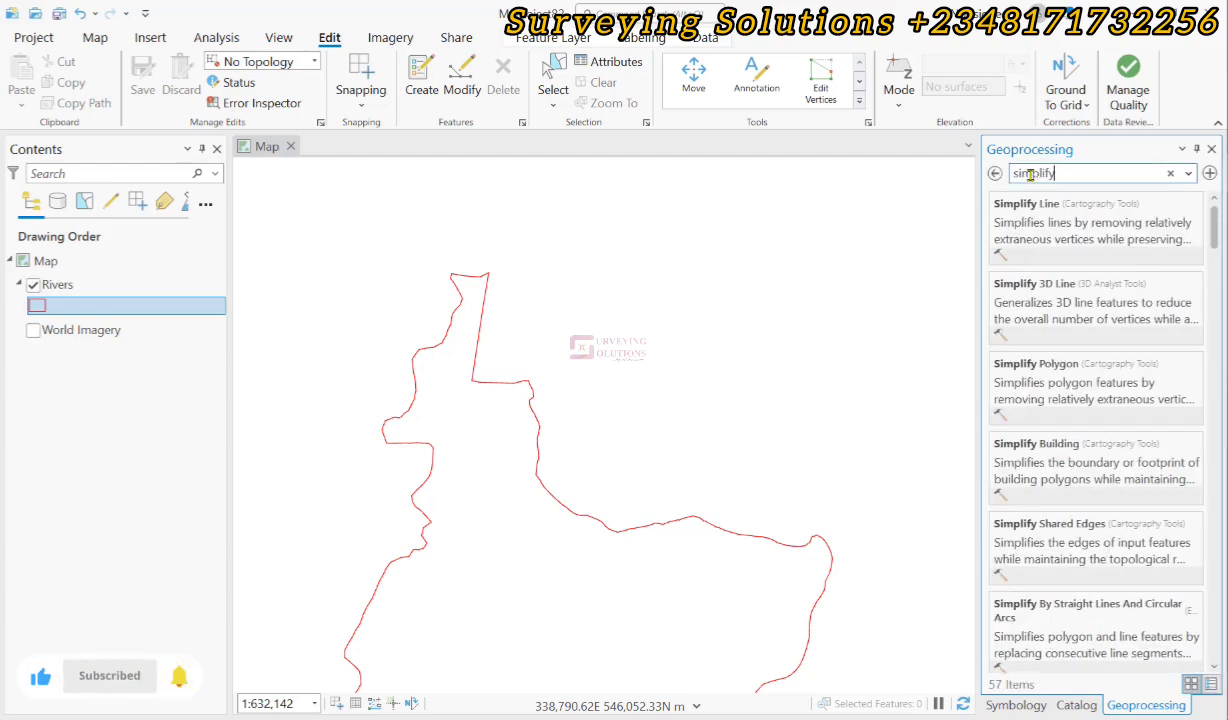
pyautogui.click(1041, 395)
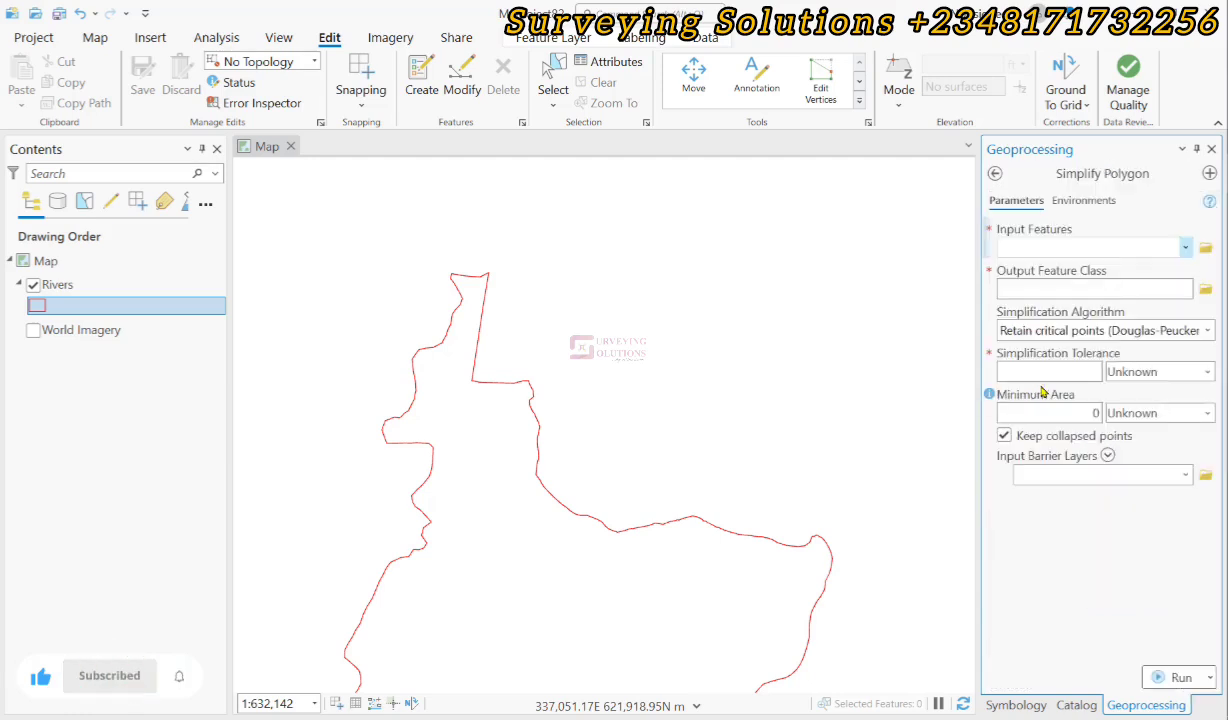
# - Float the Geoprocessing pane and choose Rivers as Input Features, producing output Rivers_SimplifyPolygon
pyautogui.click(1181, 149)
pyautogui.click(1070, 171)
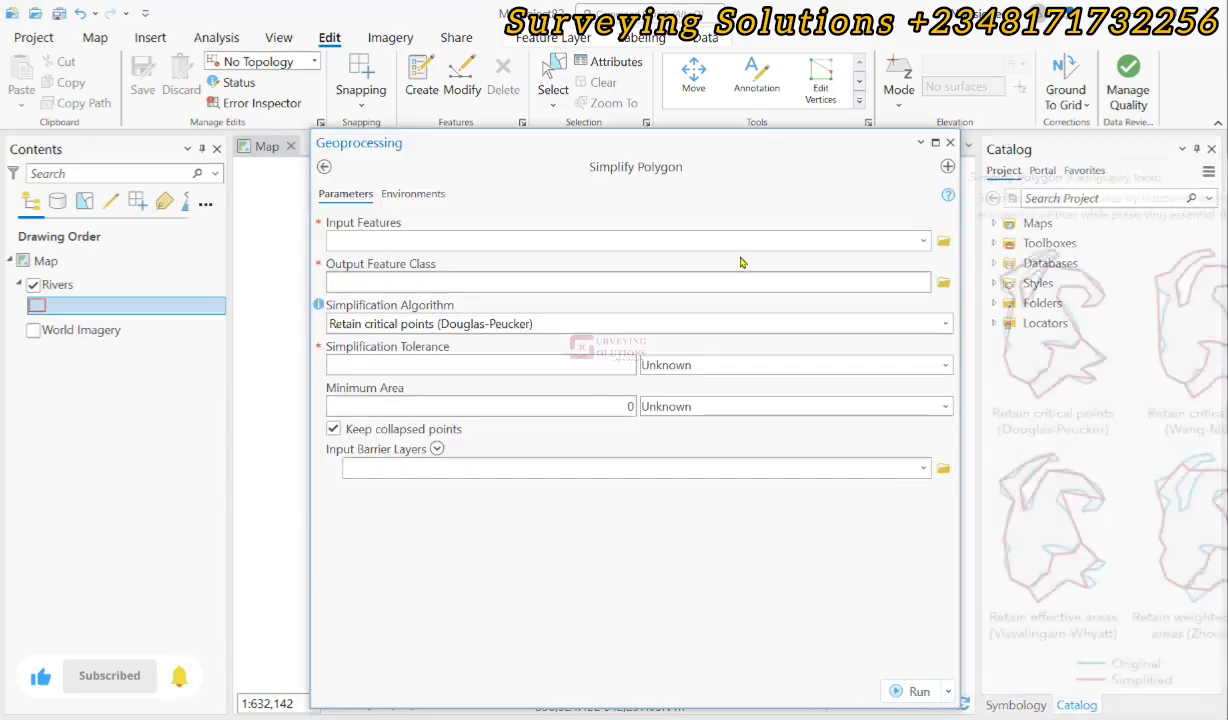
pyautogui.moveTo(948, 198)
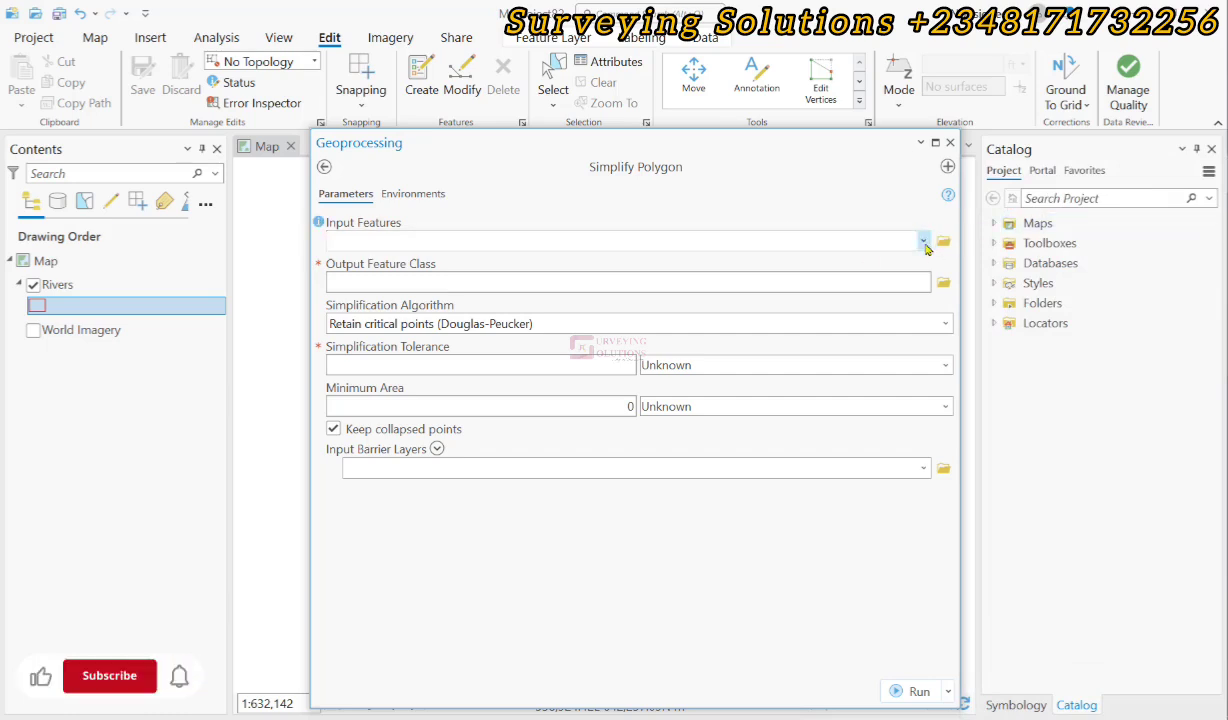
pyautogui.click(924, 242)
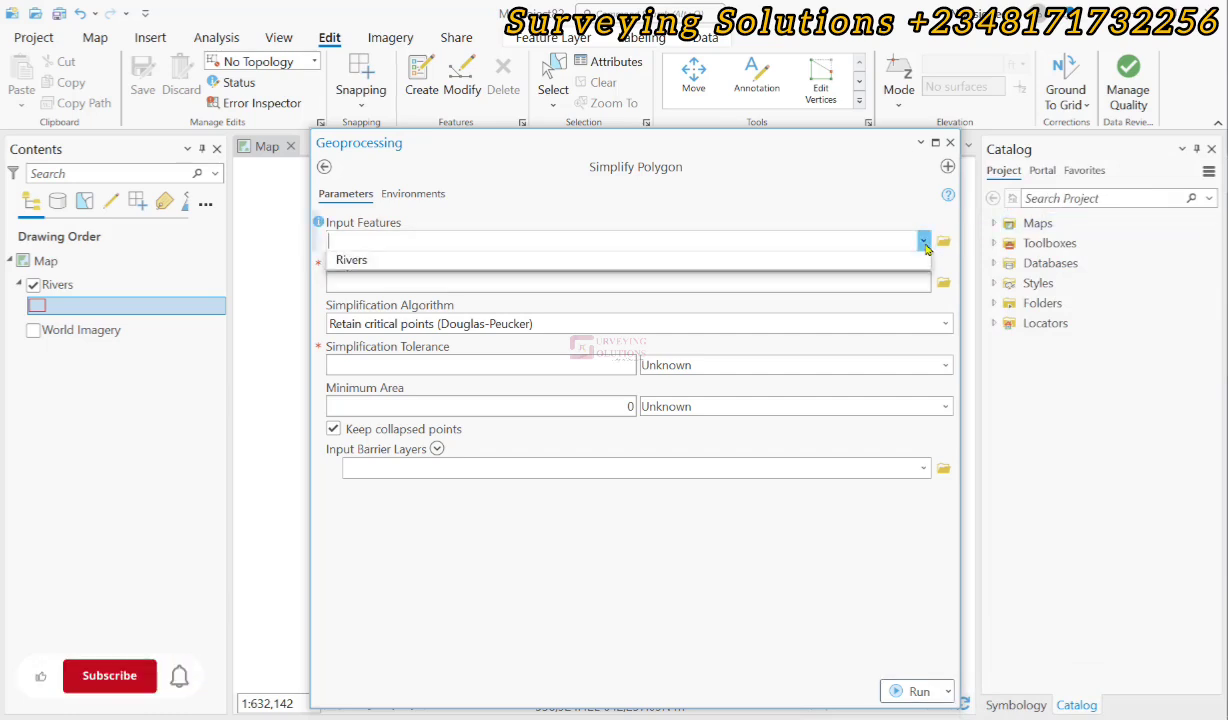
pyautogui.click(353, 264)
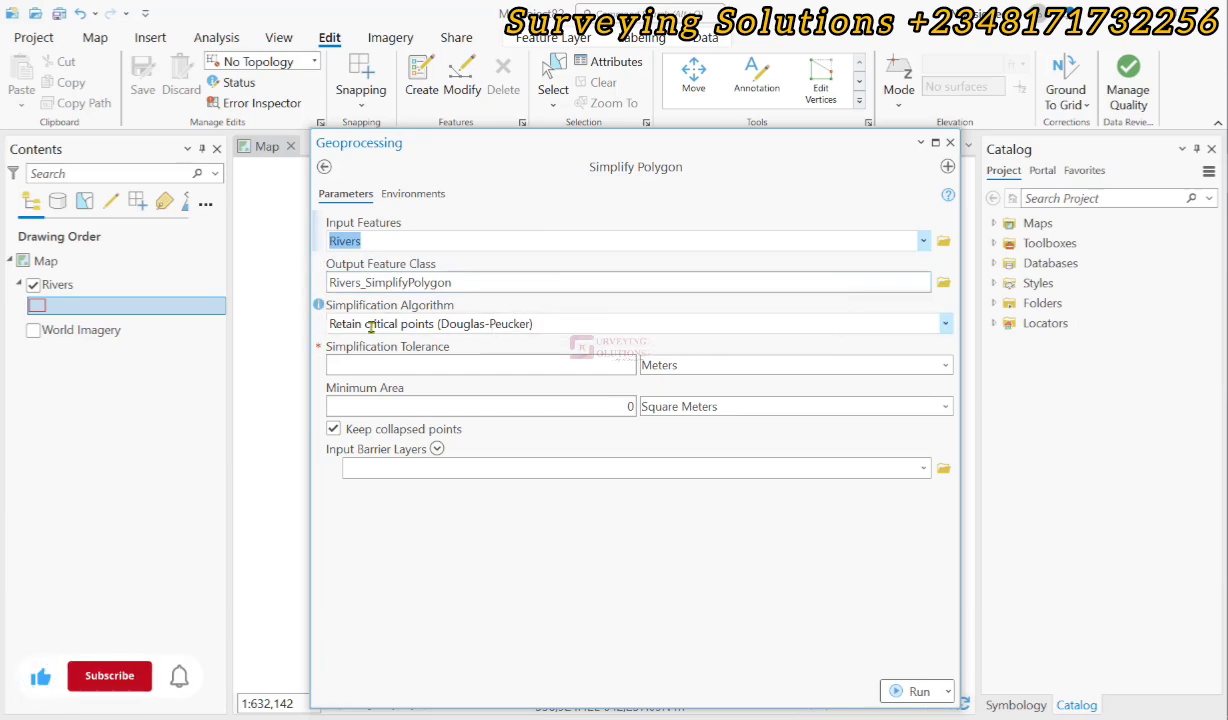
# - Keep Retain critical points (Douglas-Peucker) as the simplification algorithm
pyautogui.click(946, 324)
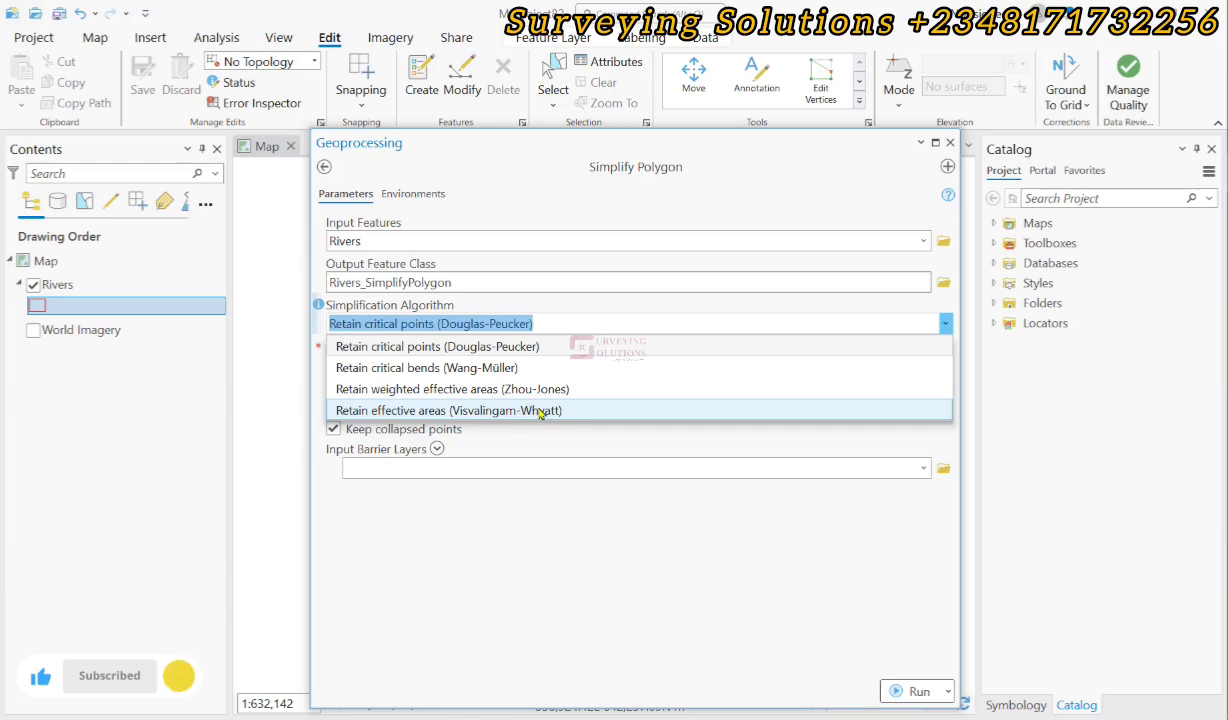
pyautogui.click(316, 305)
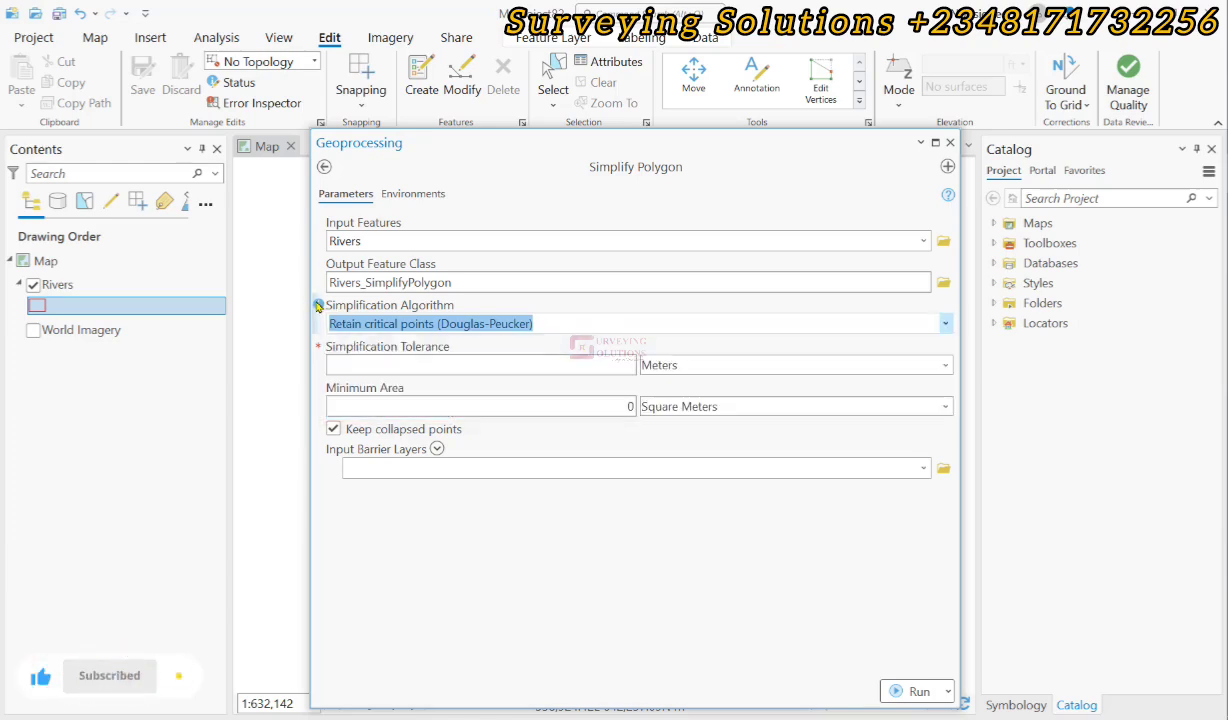
pyautogui.moveTo(318, 305)
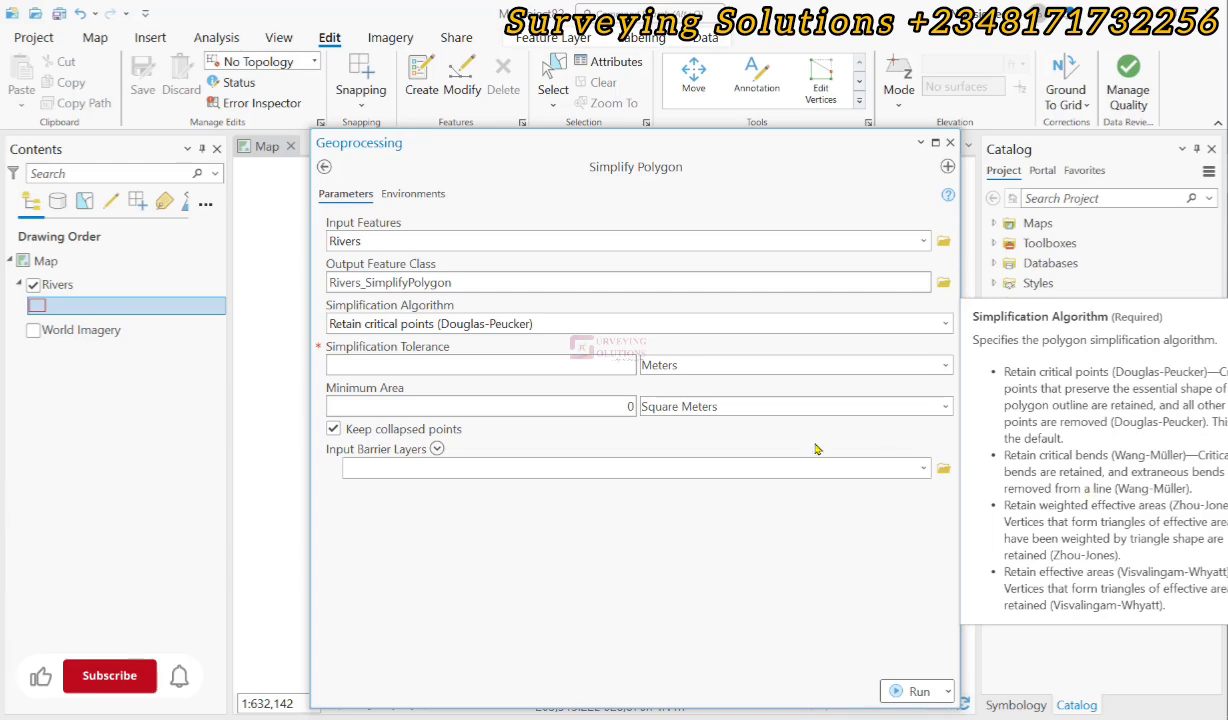
# - Set the simplification tolerance to 50 Meters and run Simplify Polygon
pyautogui.click(536, 366)
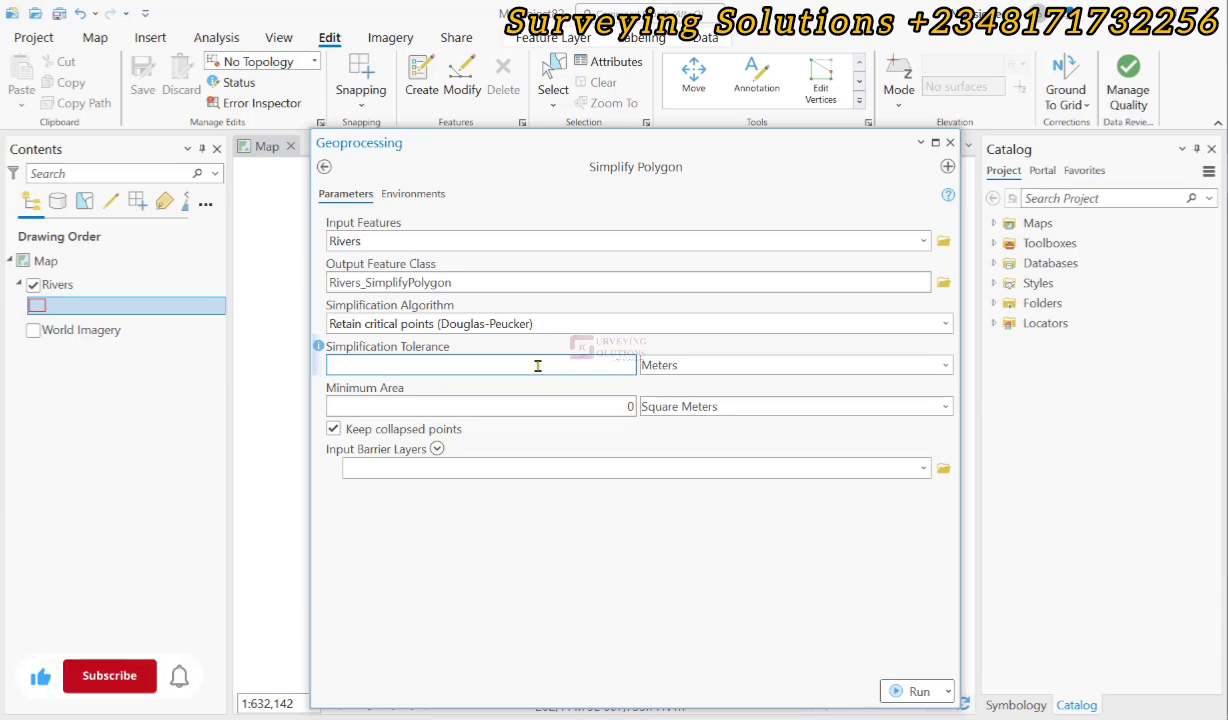
pyautogui.write('50')
pyautogui.click(806, 366)
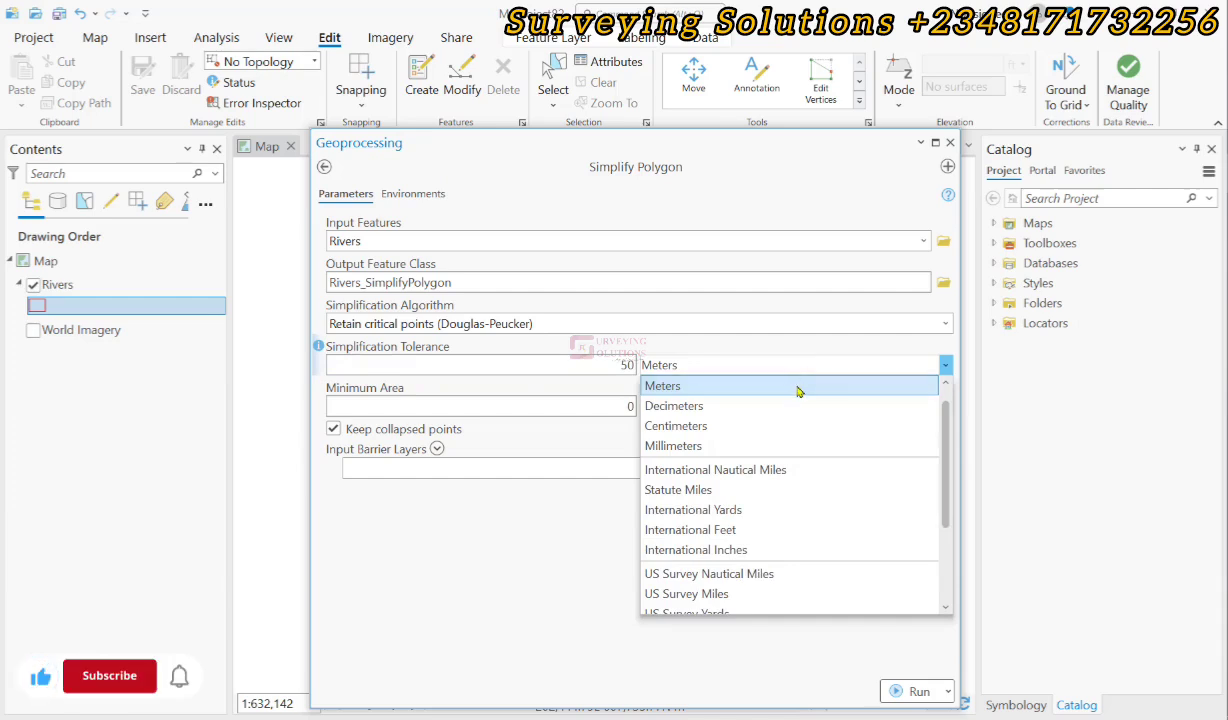
pyautogui.click(796, 389)
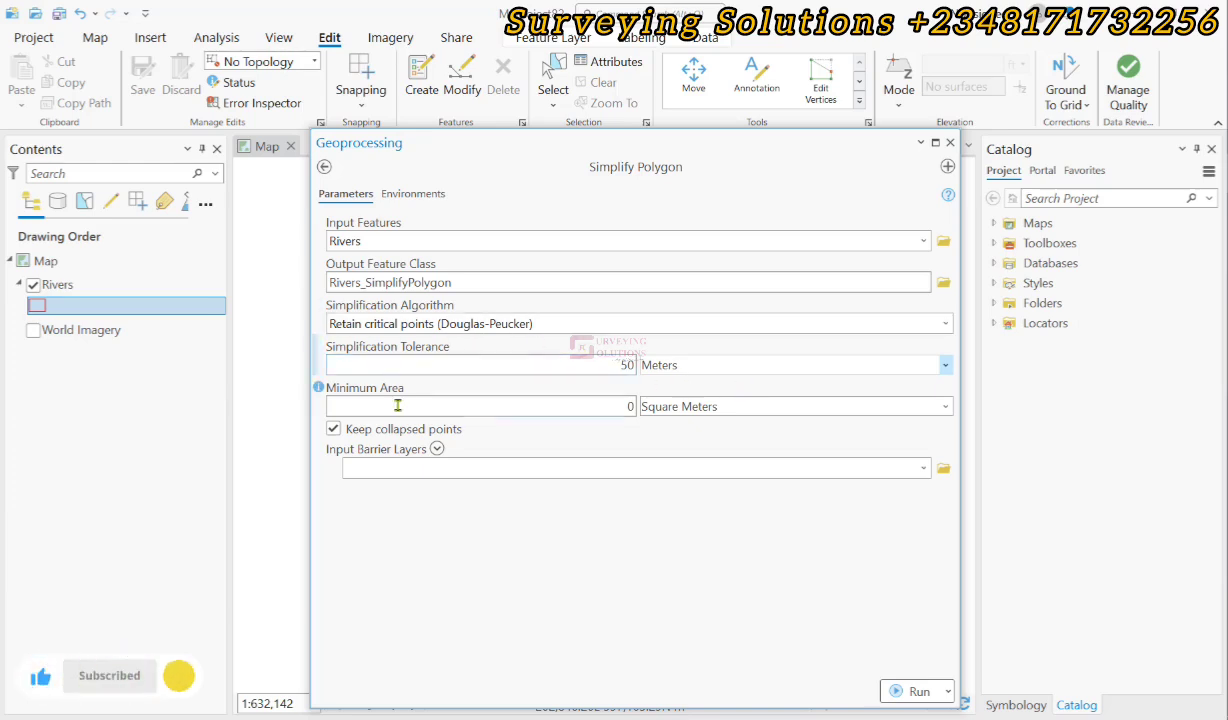
pyautogui.click(908, 691)
pyautogui.click(748, 456)
pyautogui.moveTo(405, 697)
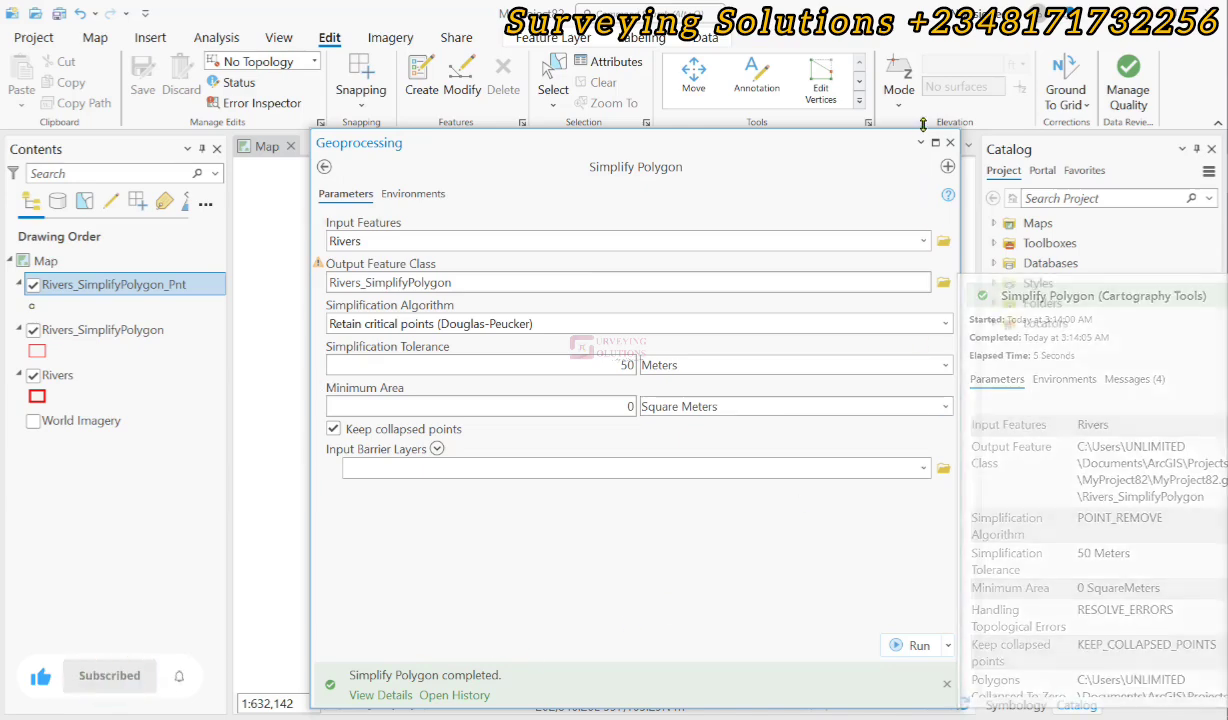
# - Dock the Geoprocessing pane and hide the Rivers_SimplifyPolygon_Pnt layer
pyautogui.click(920, 143)
pyautogui.click(955, 183)
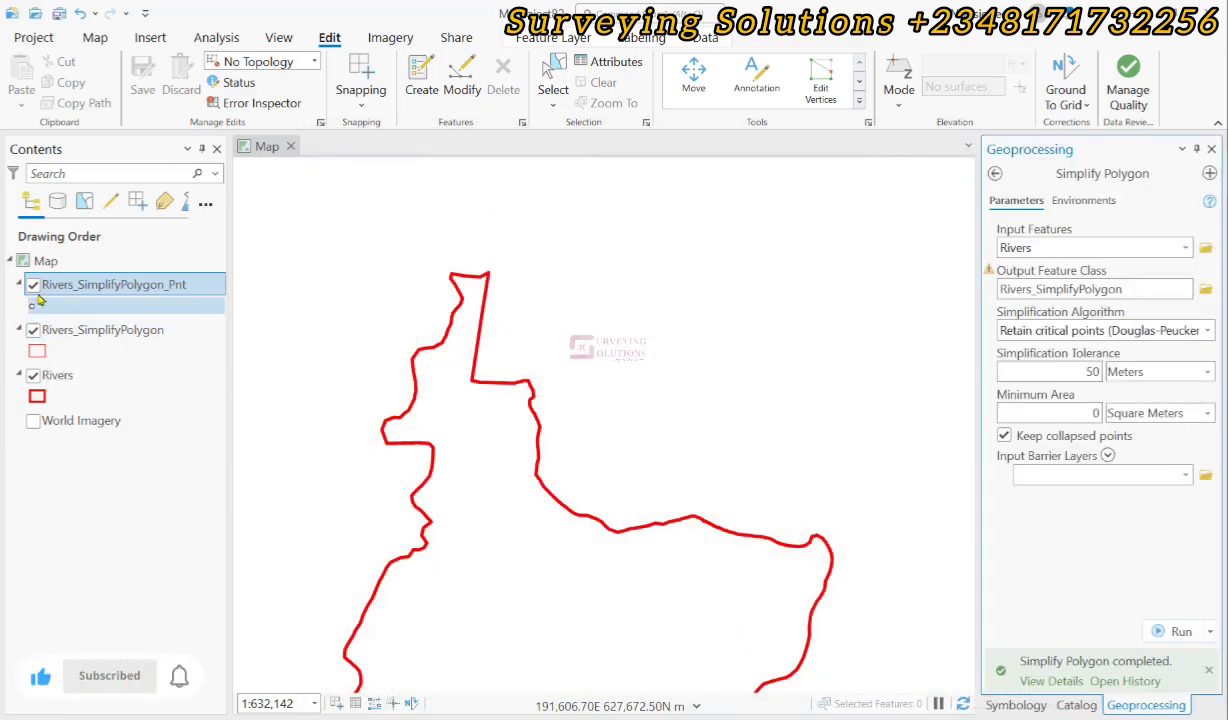
pyautogui.click(34, 287)
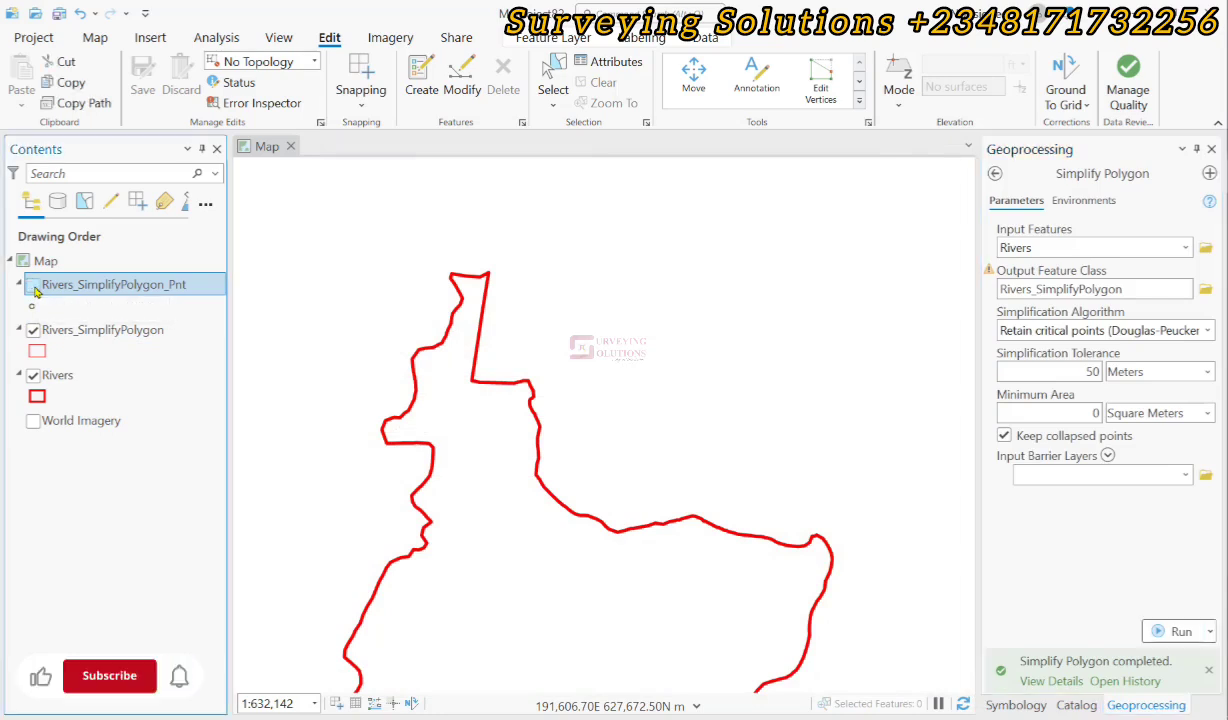
# - Zoom to Rivers_SimplifyPolygon and briefly show the original Rivers layer for comparison
pyautogui.click(96, 330)
pyautogui.rightClick(96, 330)
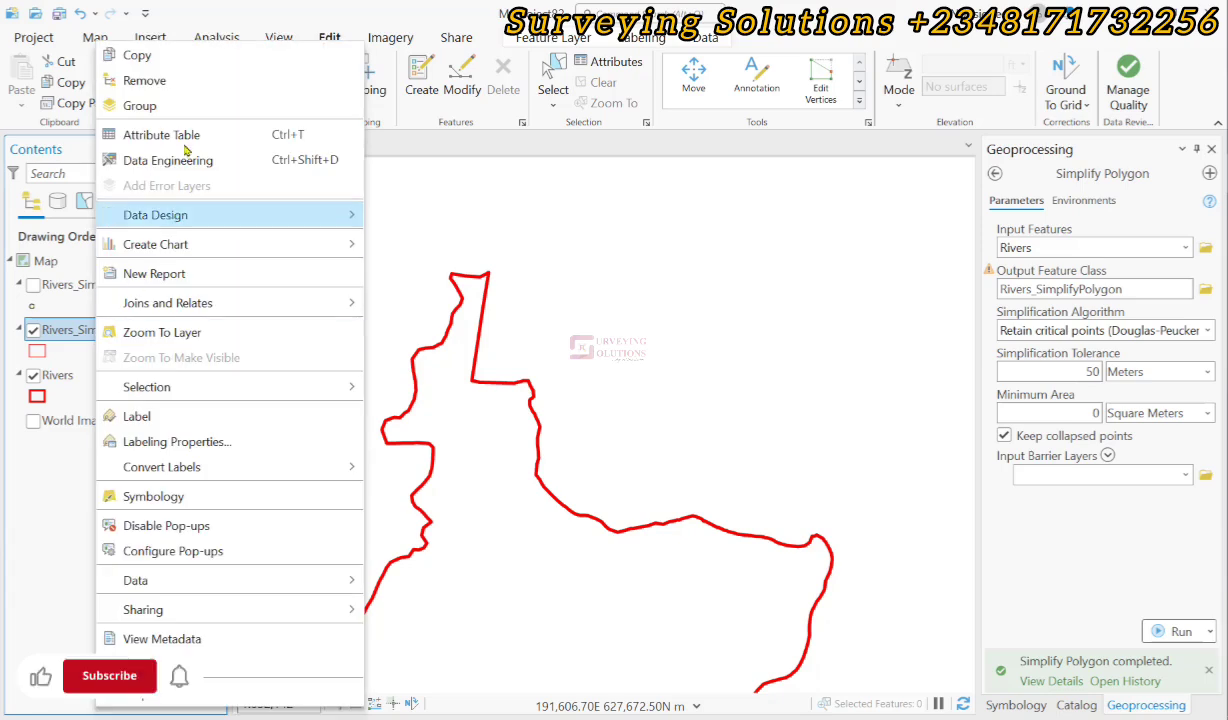
pyautogui.click(100, 327)
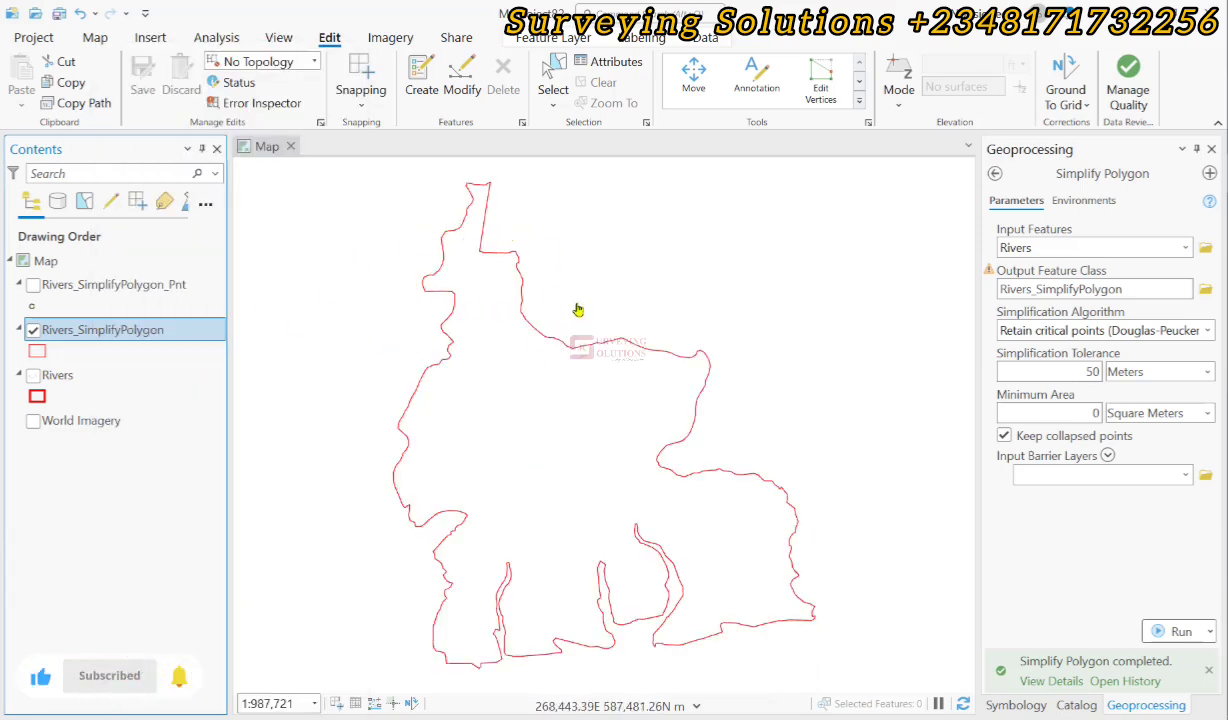
pyautogui.click(33, 376)
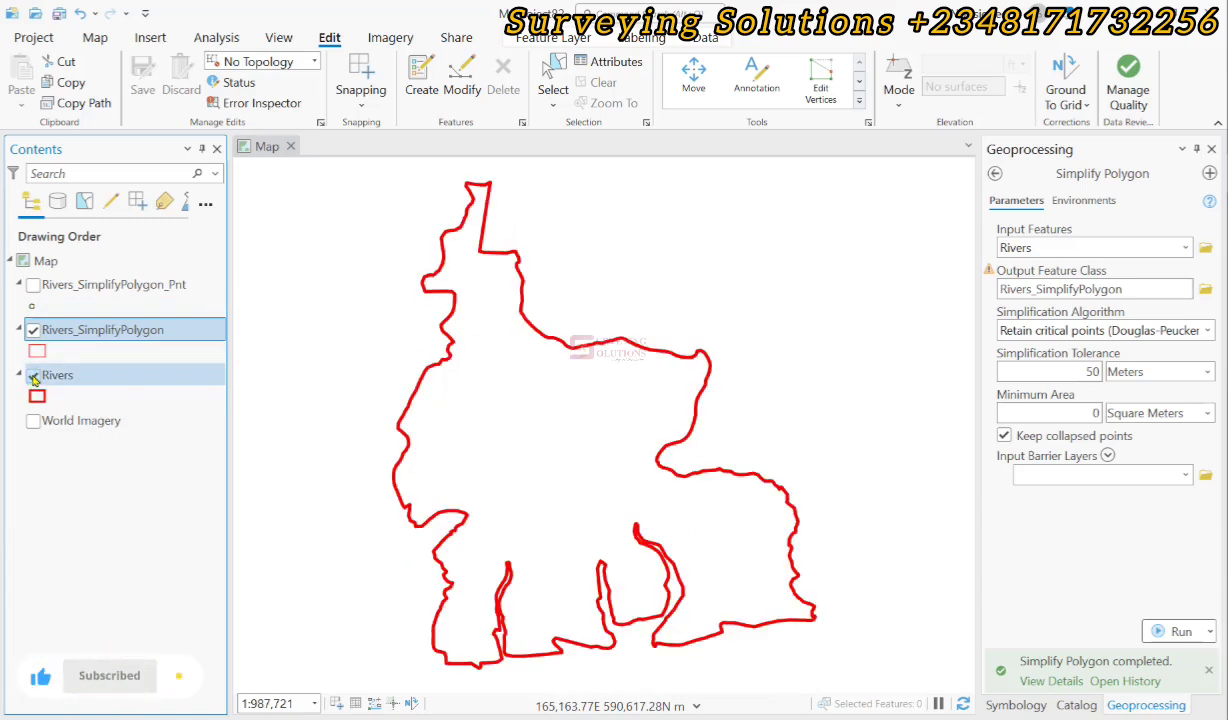
pyautogui.click(33, 376)
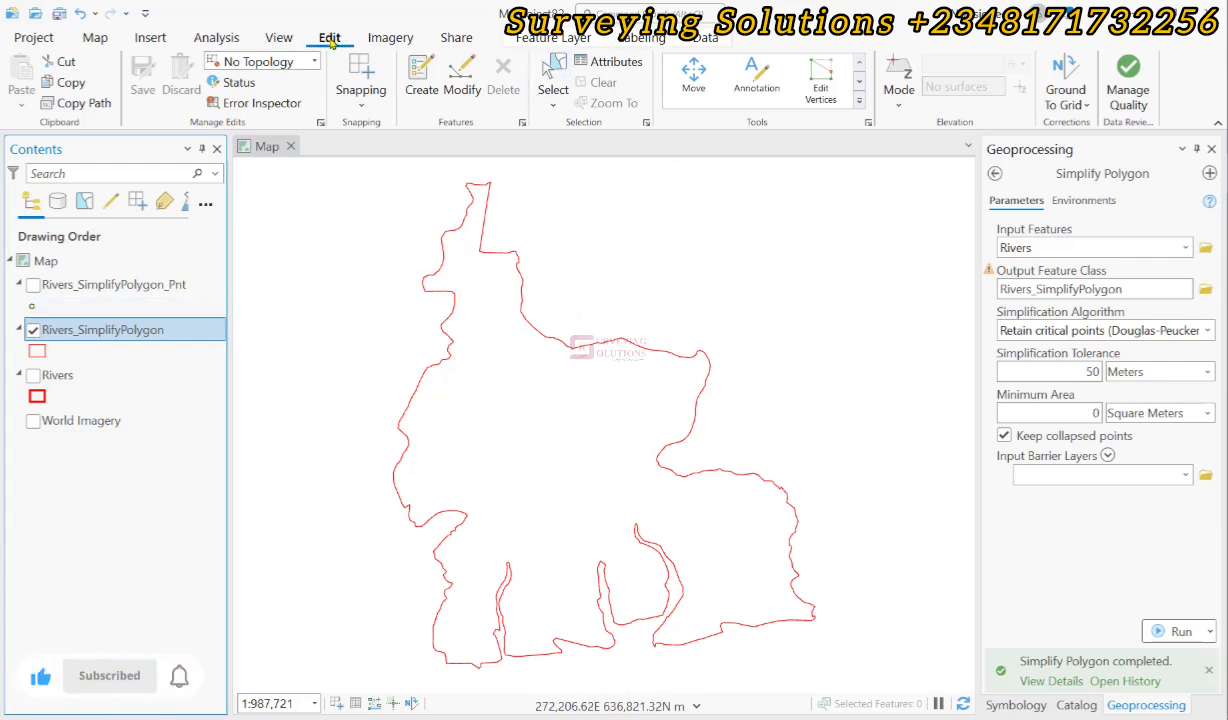
# - Select the simplified Rivers polygon on the map
pyautogui.click(548, 70)
pyautogui.click(480, 250)
pyautogui.click(494, 259)
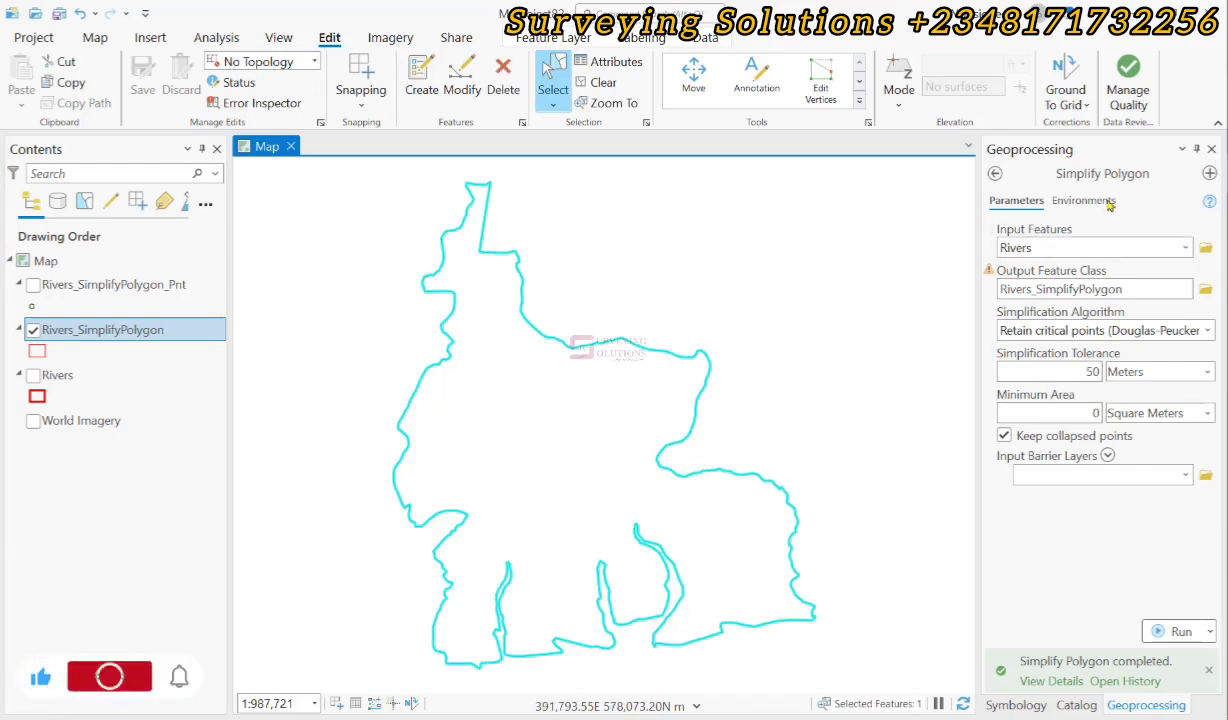
# - Inspect its roughly 490 vertices in Edit Vertices, then exit and clear the selection
pyautogui.click(820, 87)
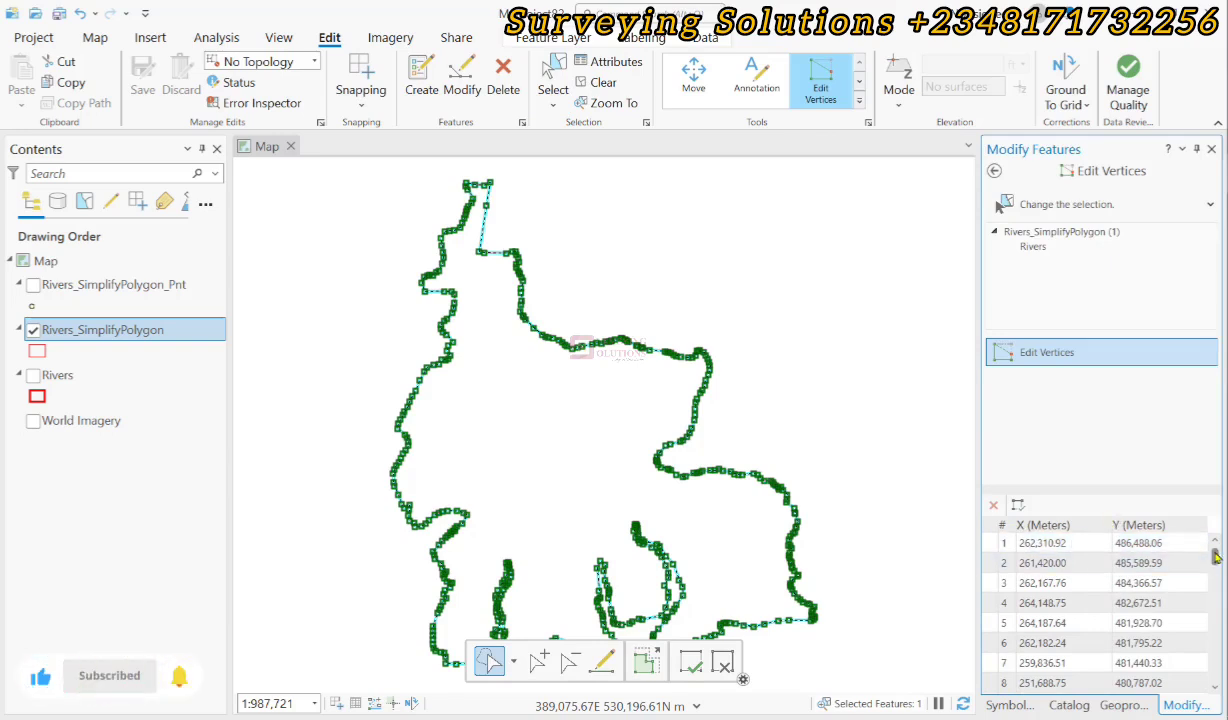
pyautogui.moveTo(1216, 557); pyautogui.dragTo(1215, 668)
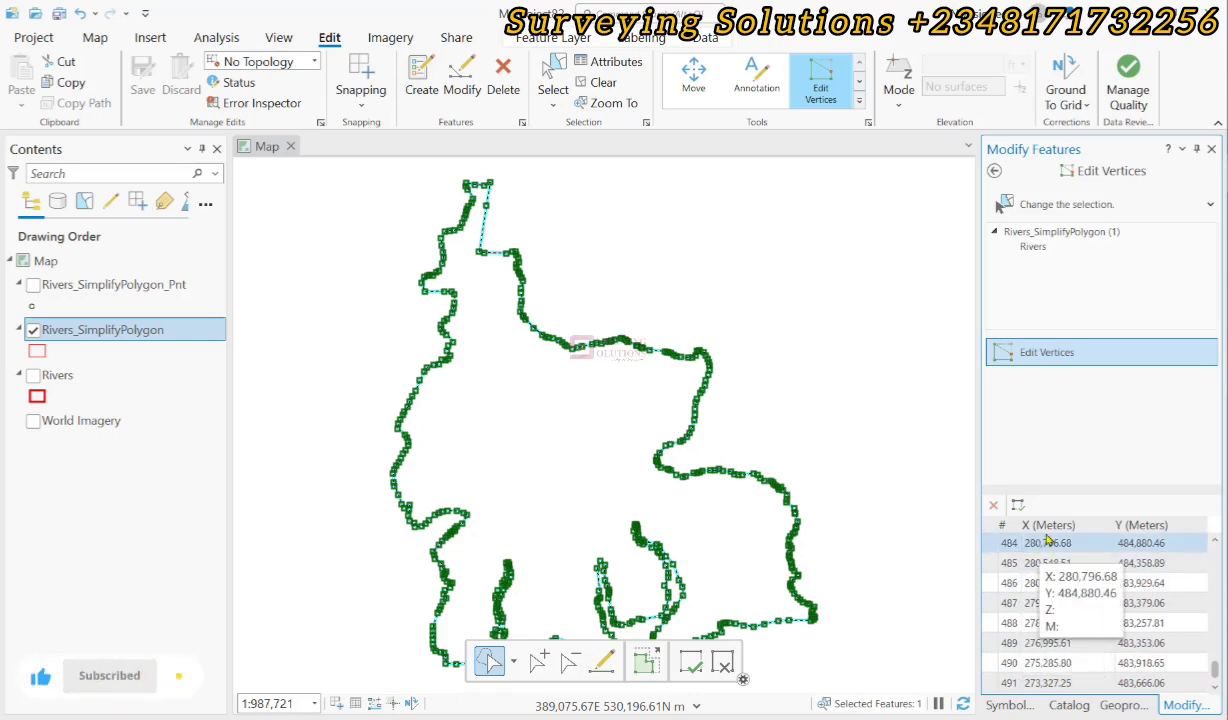
pyautogui.click(1046, 350)
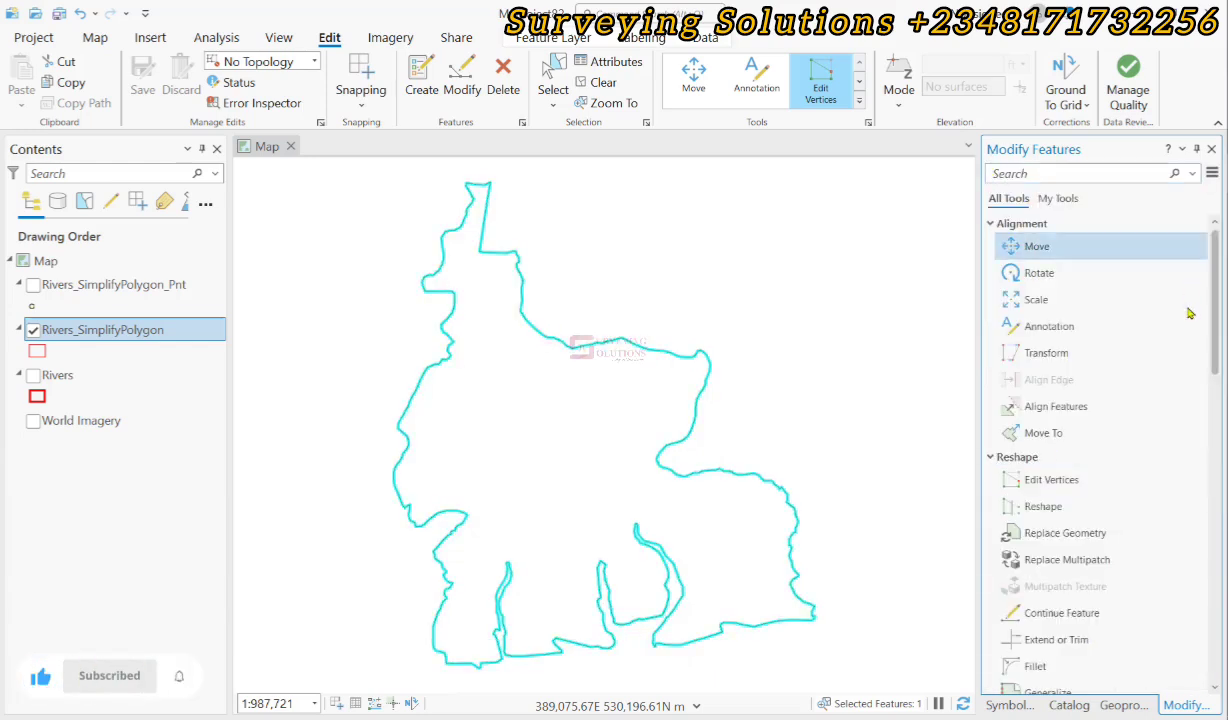
pyautogui.click(605, 83)
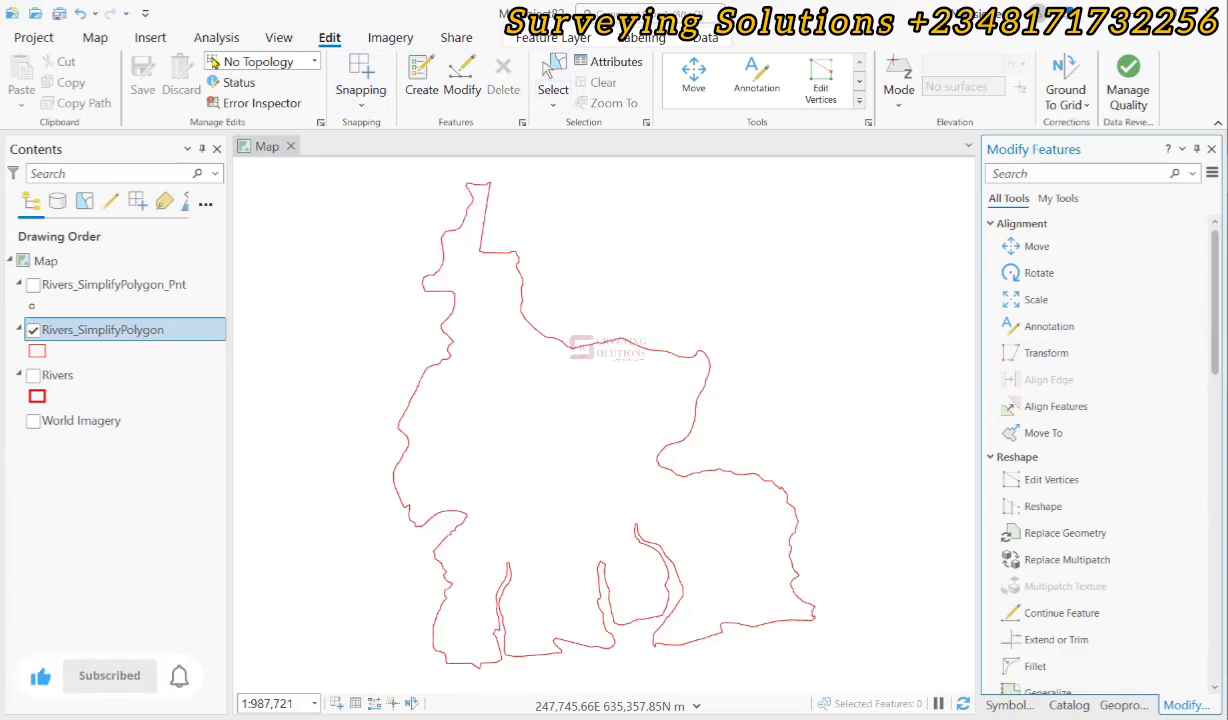
# - Bring back the Simplify Polygon tool and view its help illustrations of the four algorithms
pyautogui.click(95, 37)
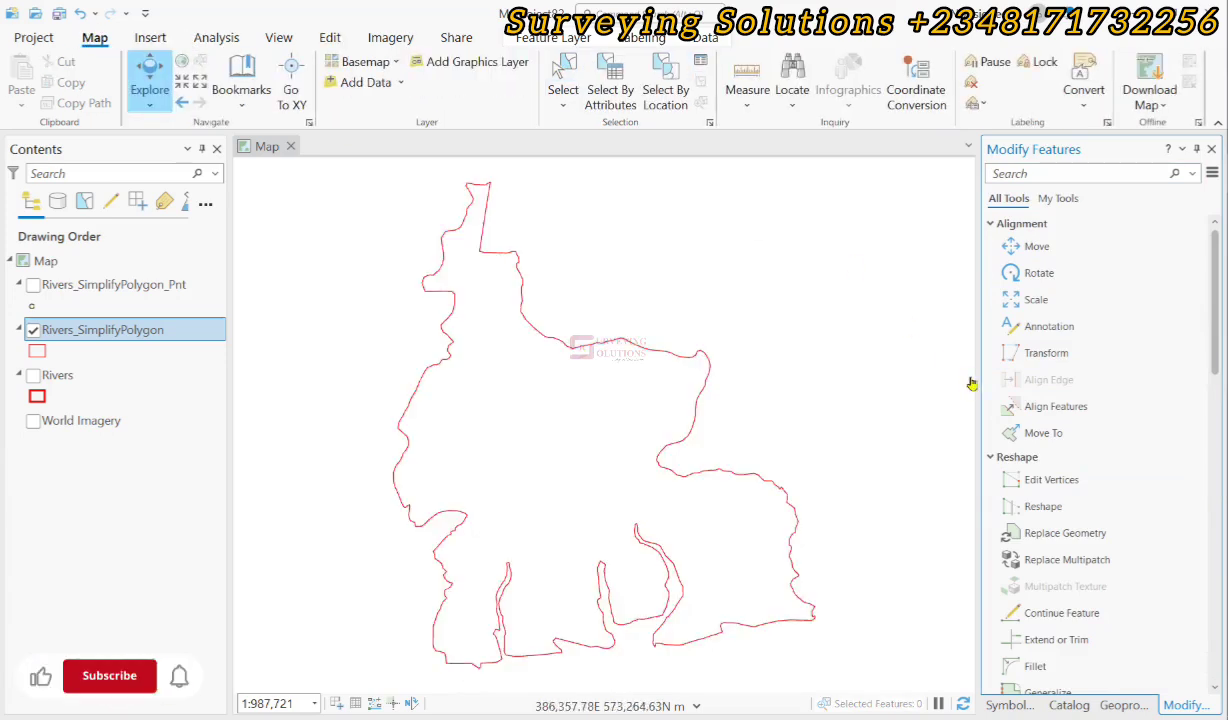
pyautogui.click(1122, 704)
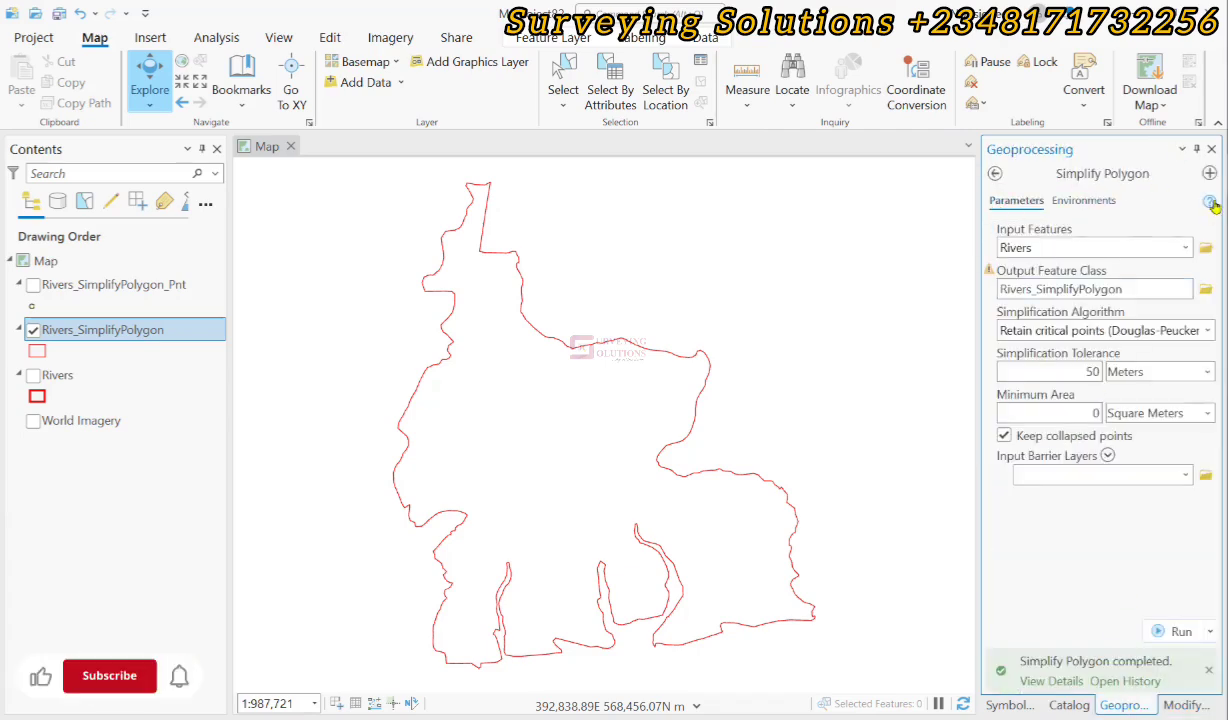
pyautogui.moveTo(1211, 203)
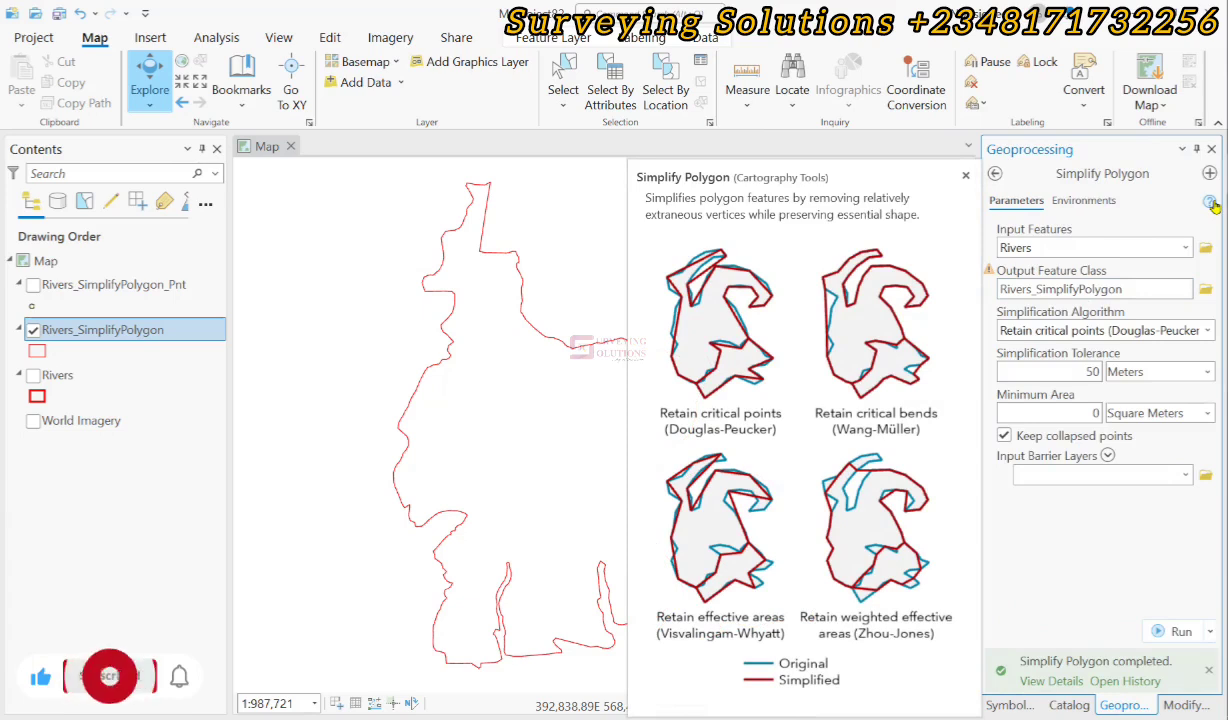